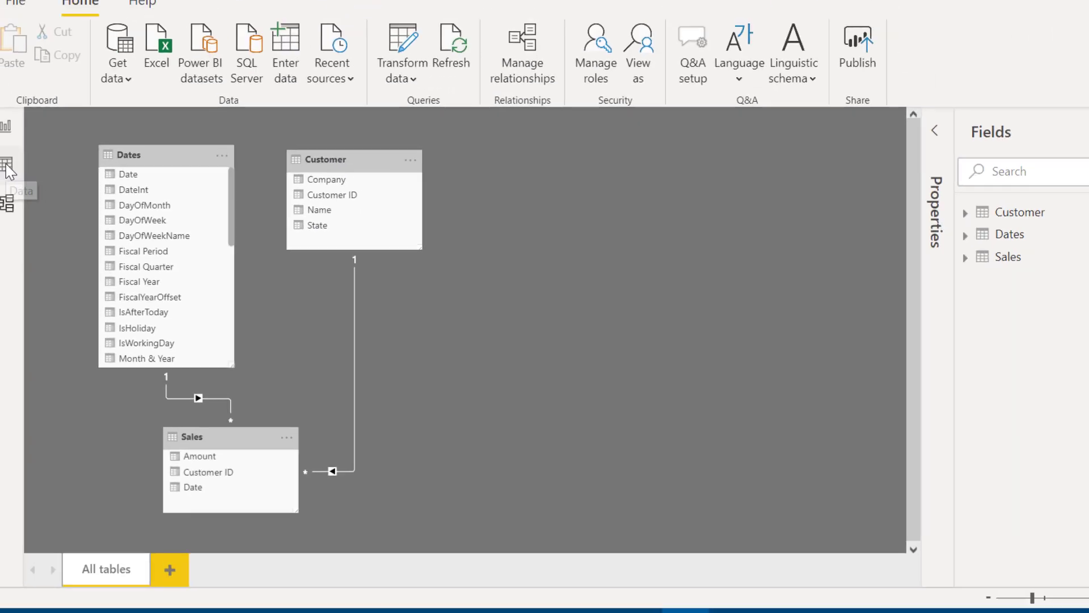
# Step: Switch to the Data view to show the Customer table's Customer ID, Name, State and Company columns
pyautogui.click(8, 166)
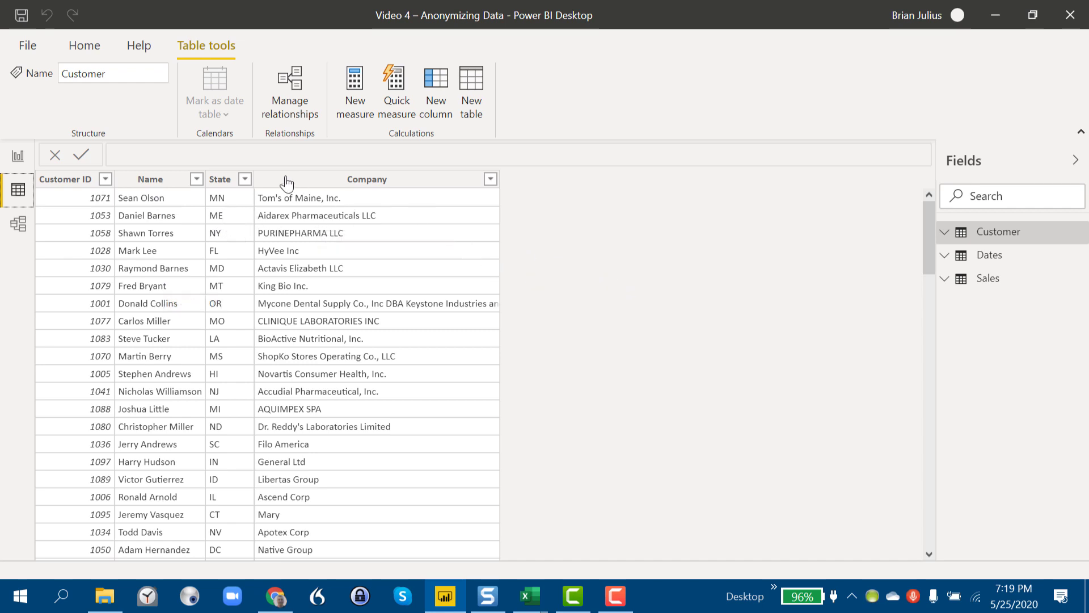
# Step: Open Power Query Editor and remove the State and Company columns from the Customer query
pyautogui.click(88, 46)
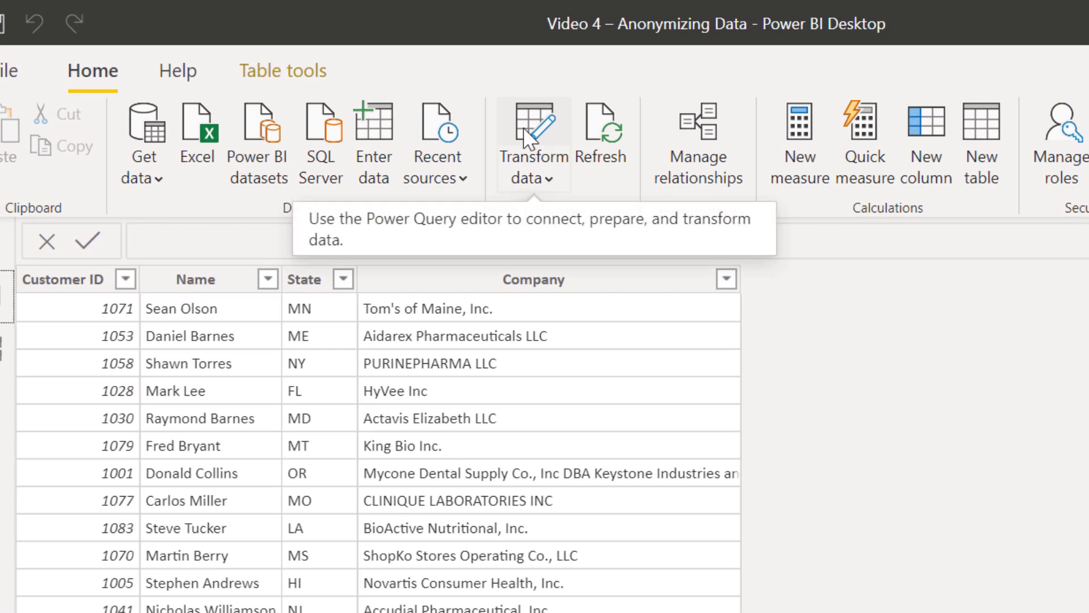
pyautogui.click(523, 127)
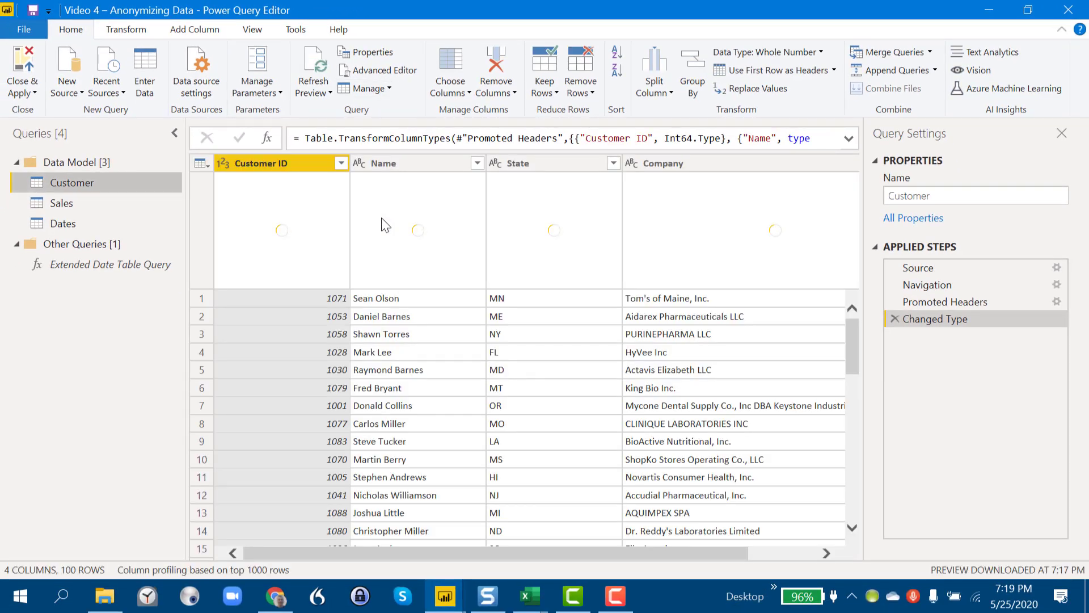
pyautogui.click(533, 164)
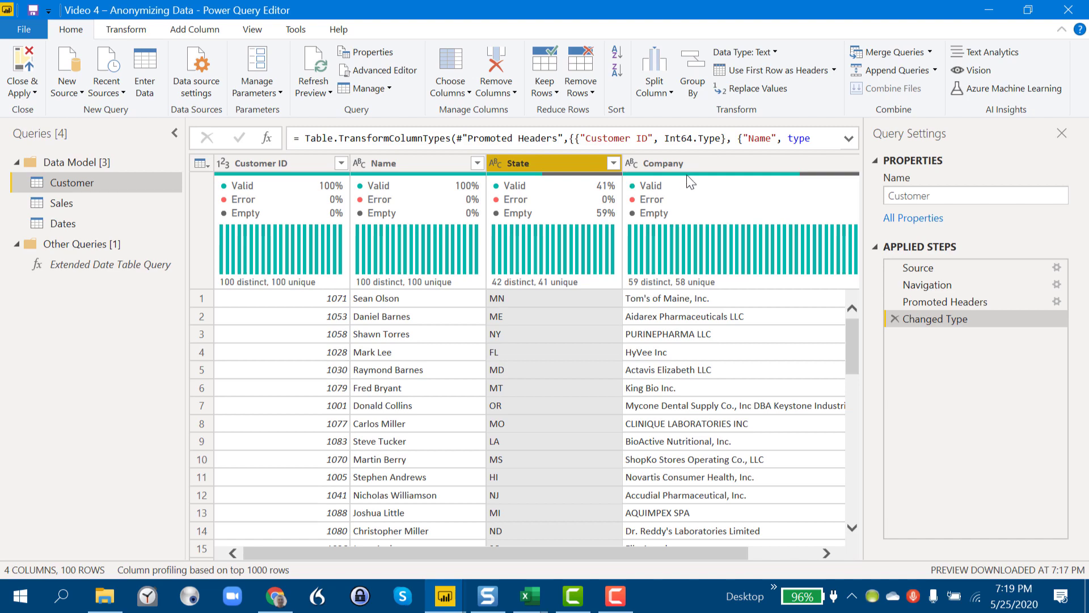
pyautogui.click(686, 169)
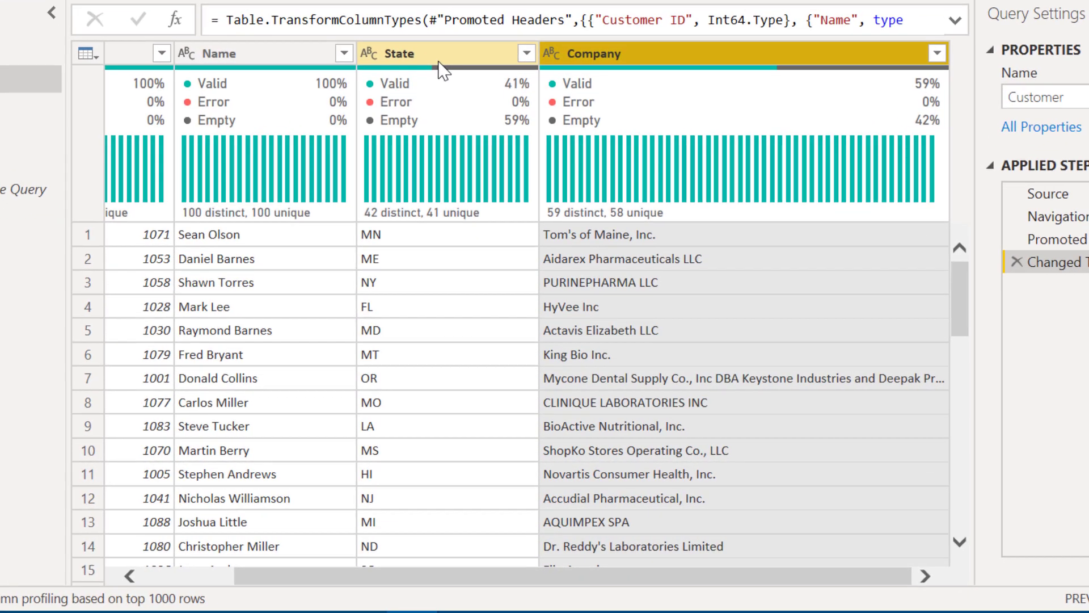
pyautogui.keyDown('ctrl'); pyautogui.click(440, 57); pyautogui.keyUp('ctrl')
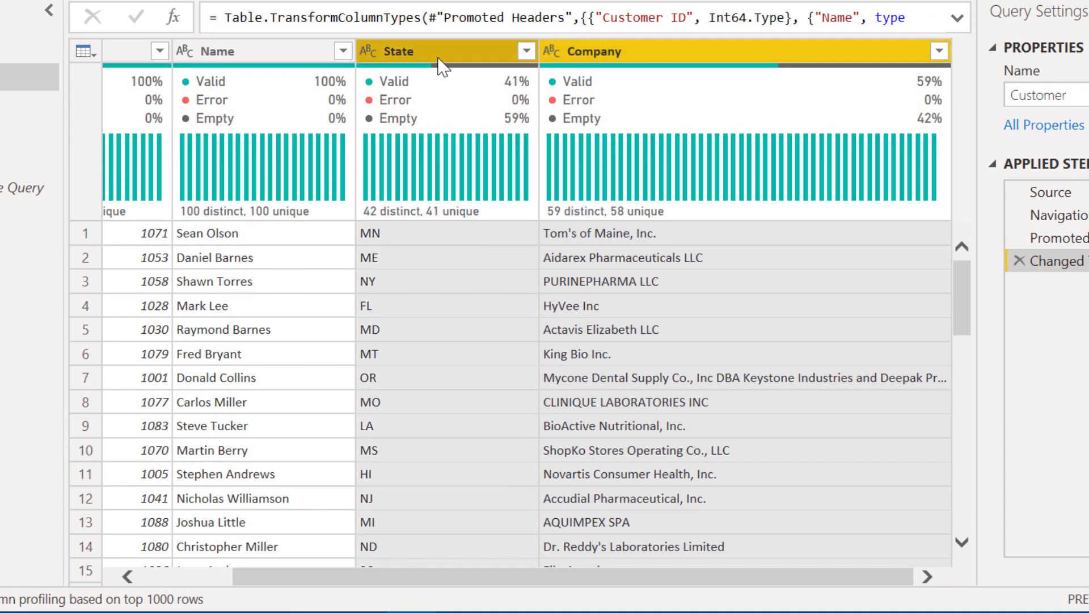
pyautogui.rightClick(438, 56)
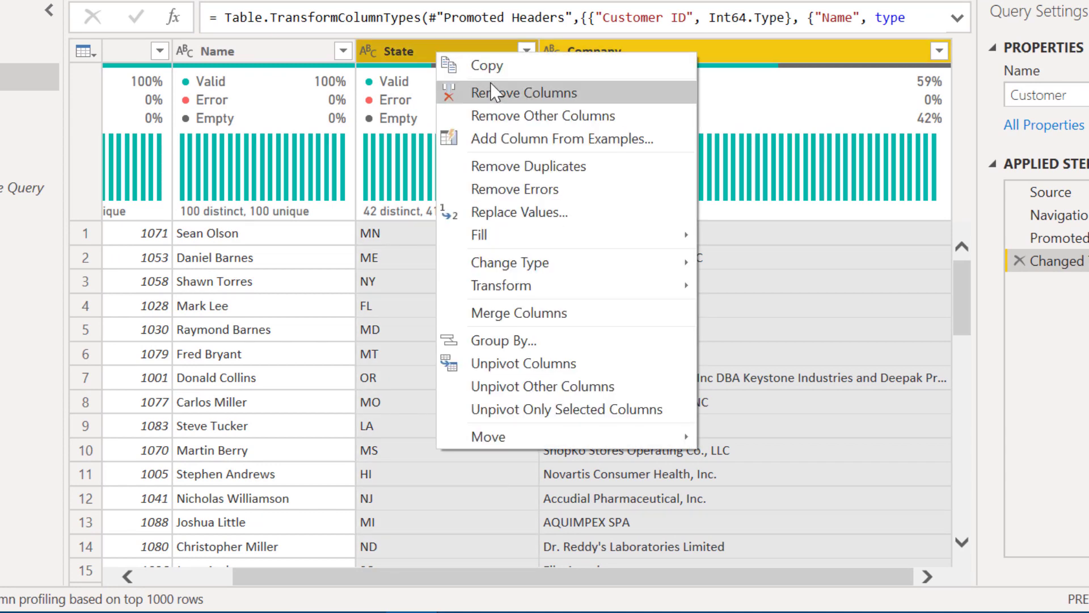
pyautogui.click(496, 96)
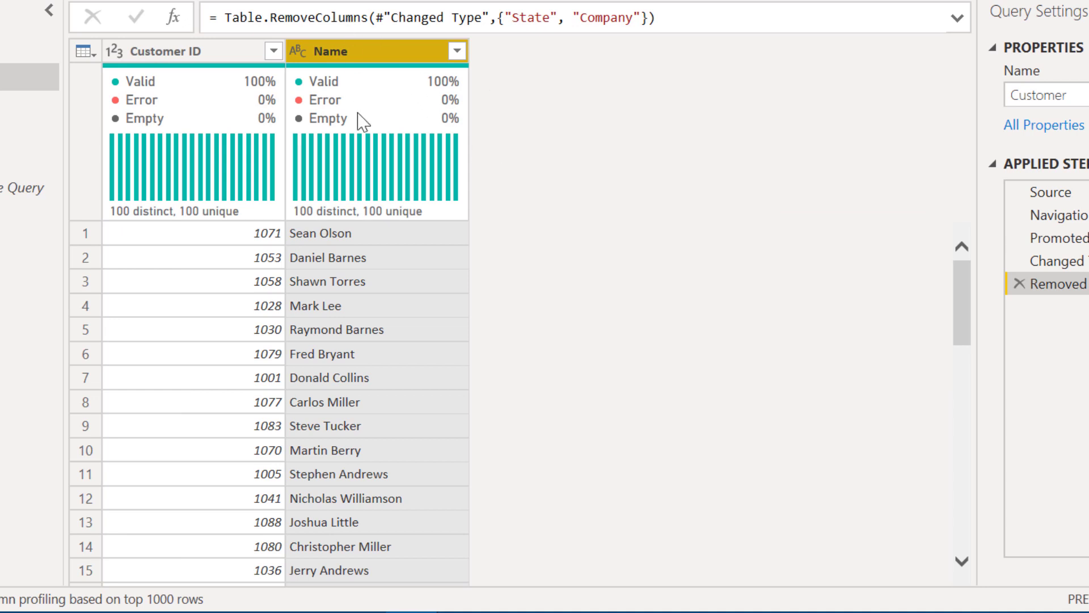
pyautogui.moveTo(358, 82)
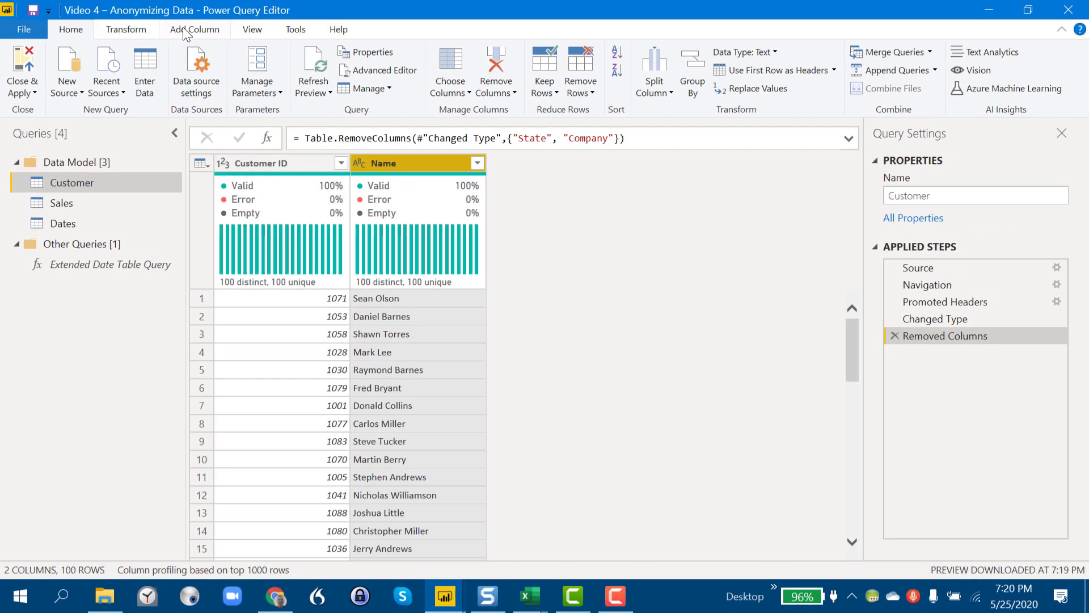
# Step: Add an Index column starting at 1 to the Customer query
pyautogui.click(194, 31)
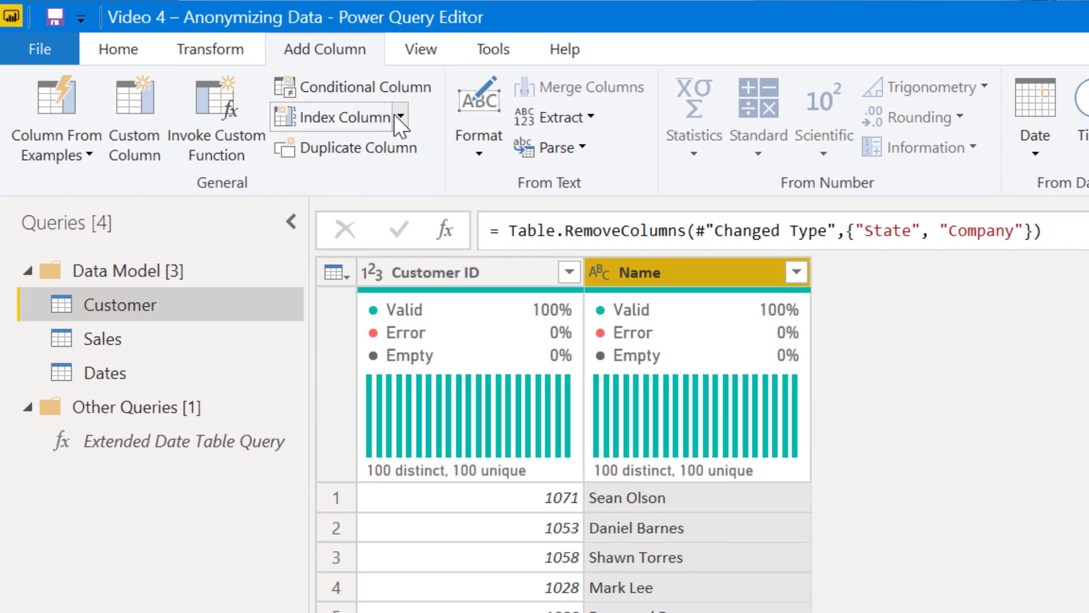
pyautogui.click(398, 116)
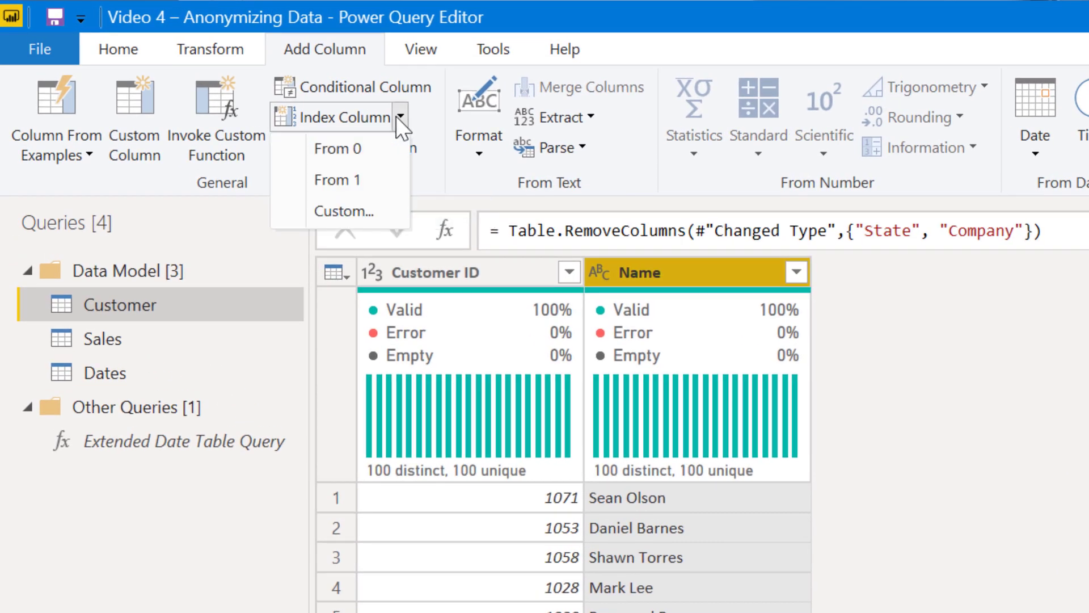
pyautogui.click(387, 176)
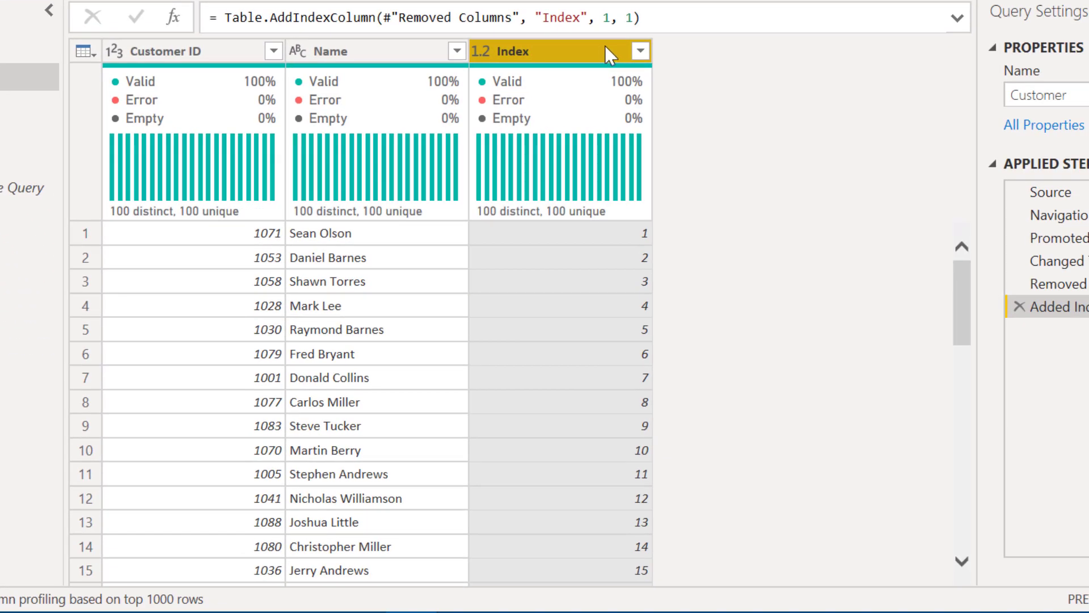
# Step: Build a Customer Name column from examples, reading 'Customer 1', 'Customer 2', and so on
pyautogui.rightClick(604, 45)
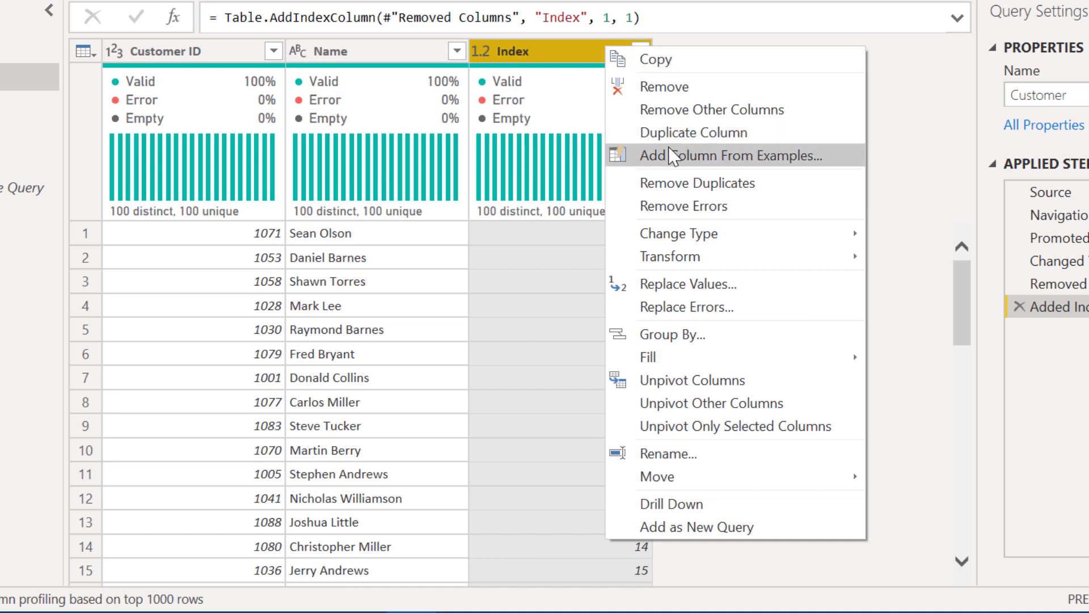
pyautogui.click(673, 155)
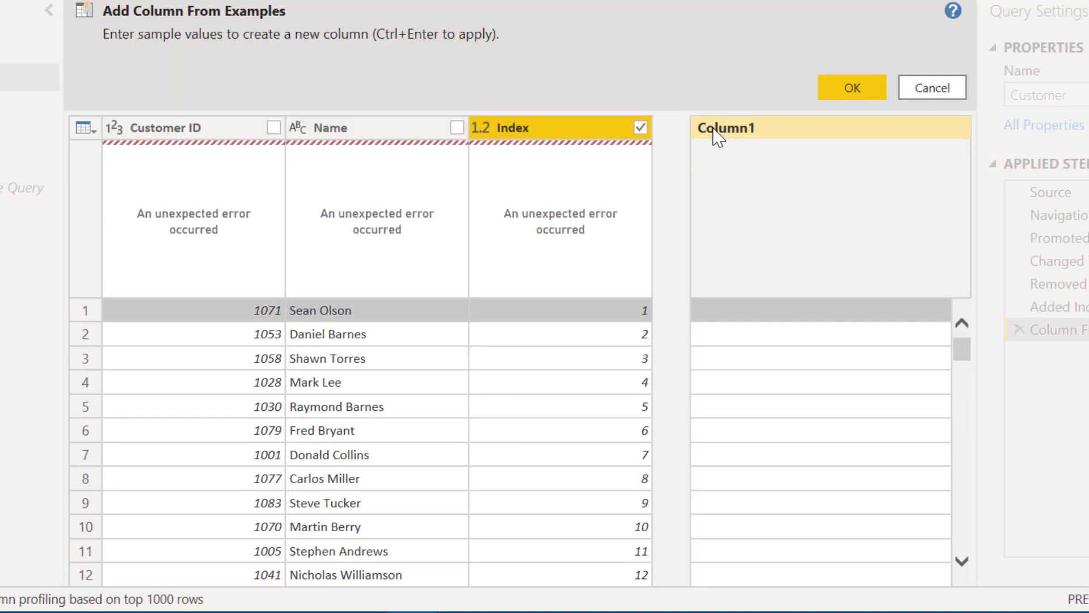
pyautogui.doubleClick(714, 129)
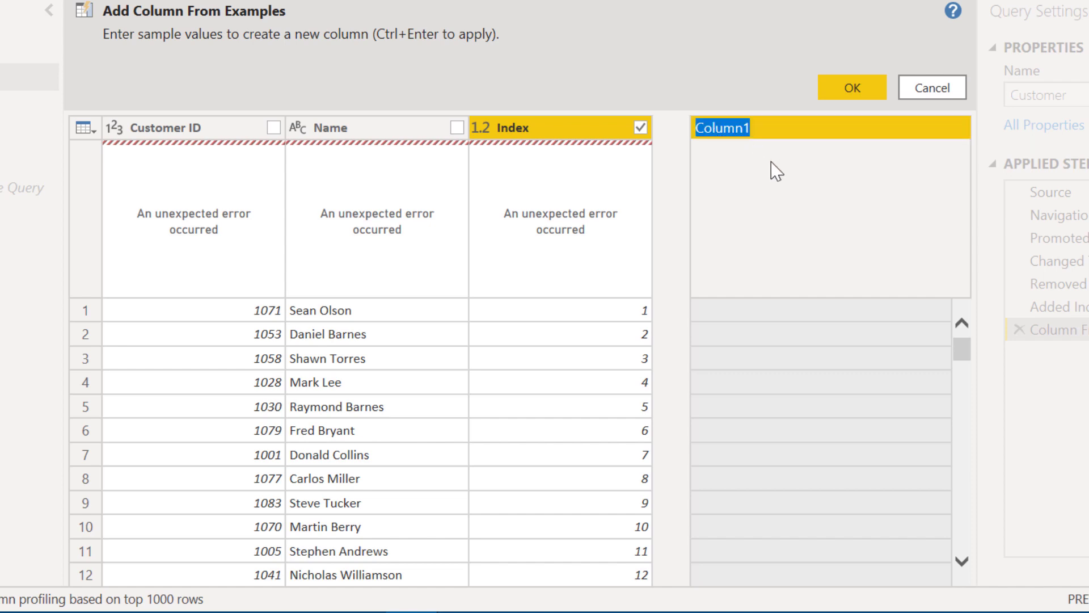
pyautogui.write('Cust')
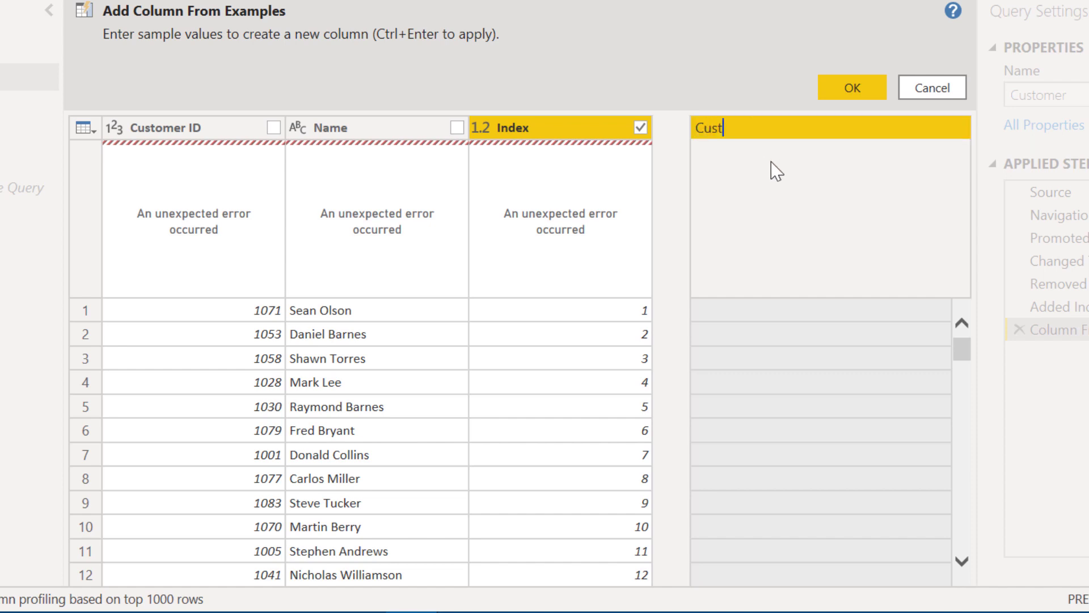
pyautogui.write('omer Name')
pyautogui.press('Return')
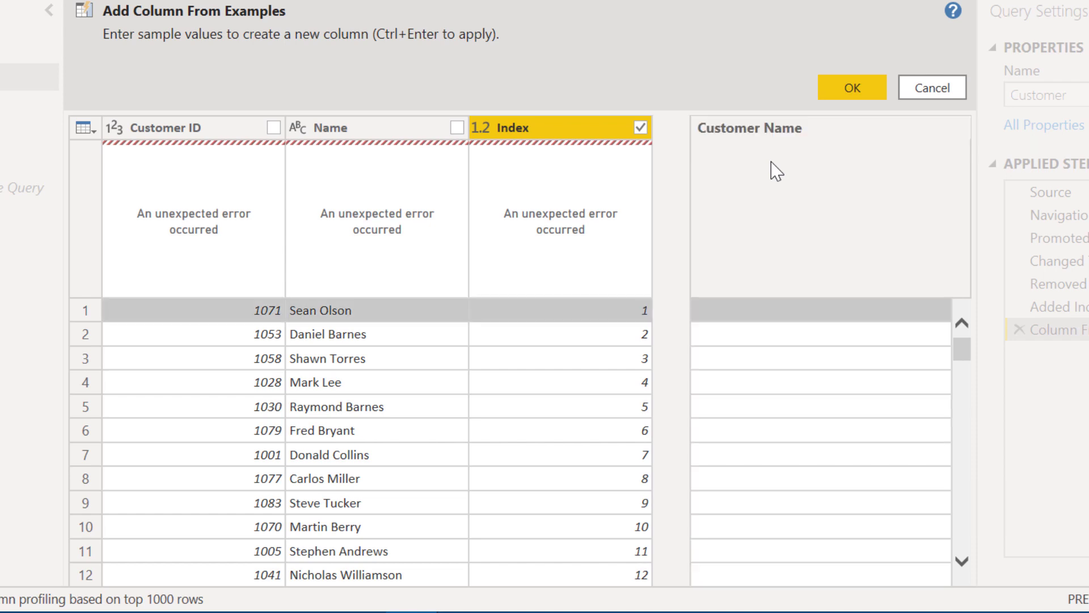
pyautogui.click(780, 313)
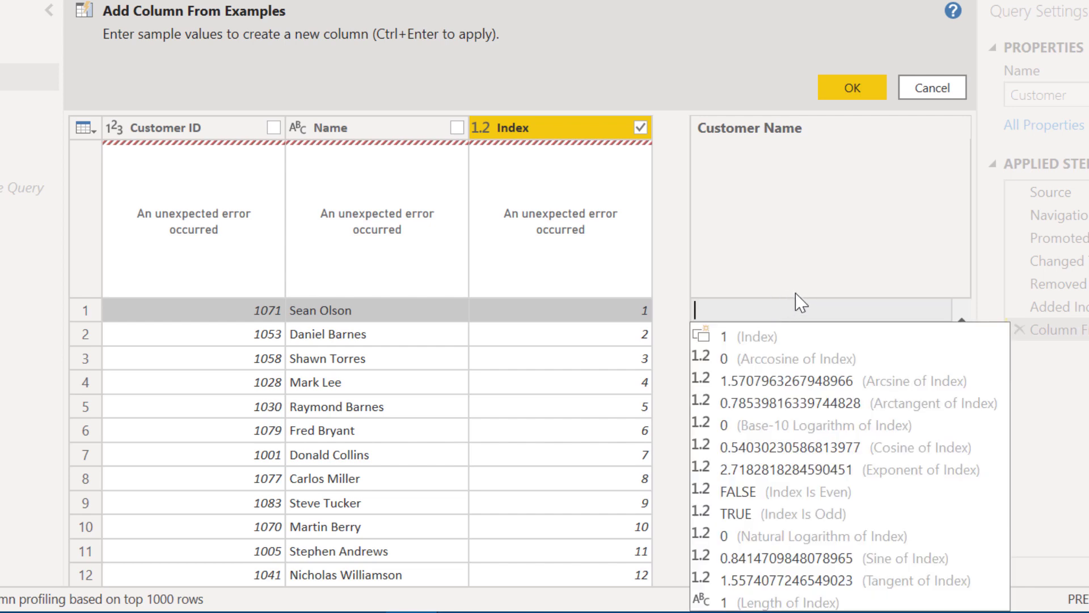
pyautogui.write('Custo')
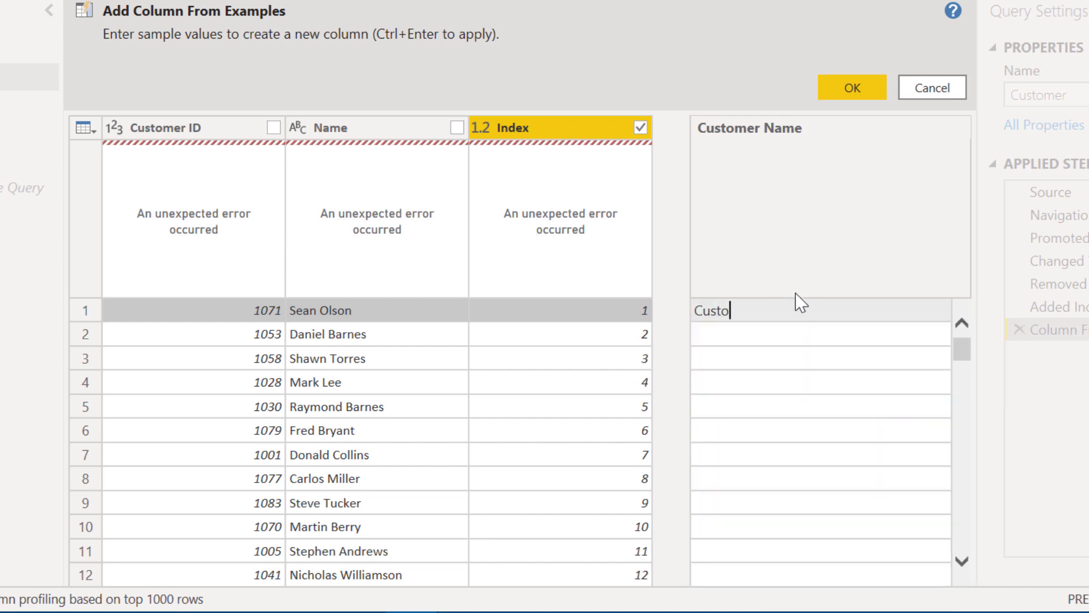
pyautogui.write('mer 1')
pyautogui.press('Return')
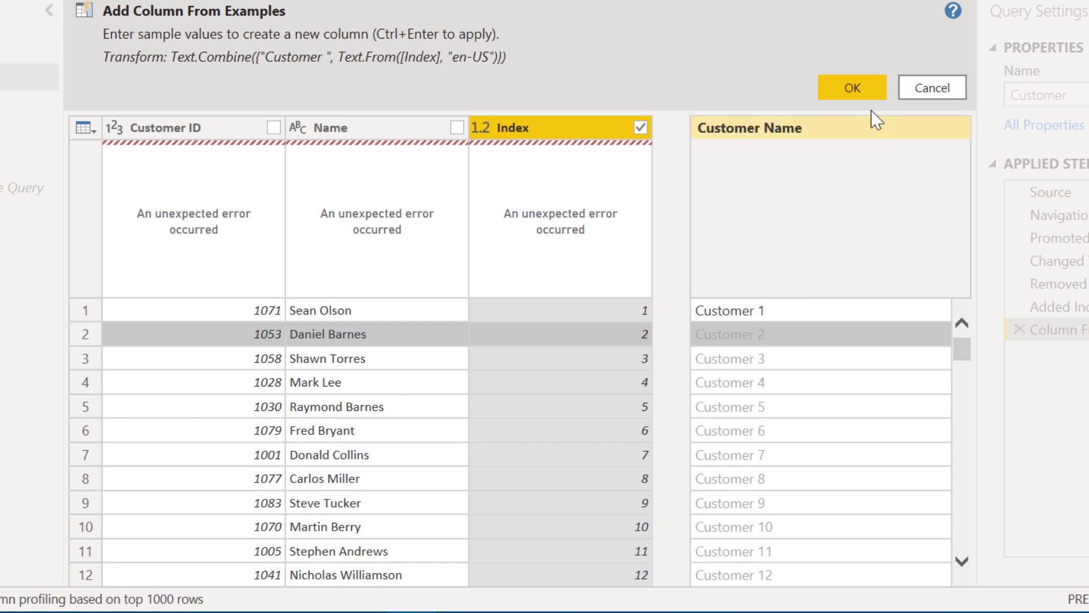
pyautogui.click(859, 78)
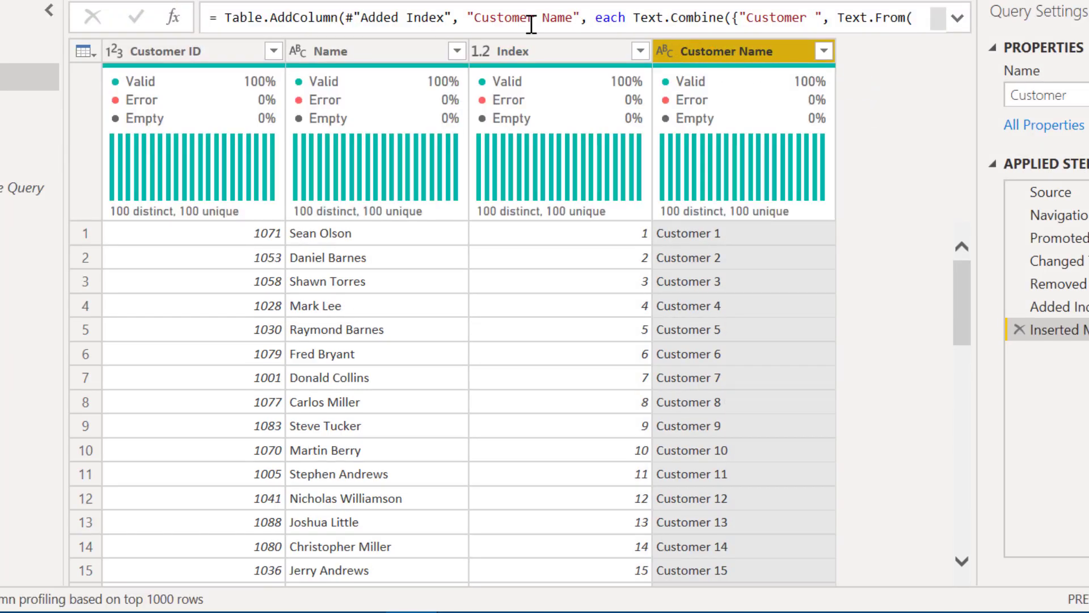
# Step: Remove the original Name and Index columns from the Customer query
pyautogui.click(525, 52)
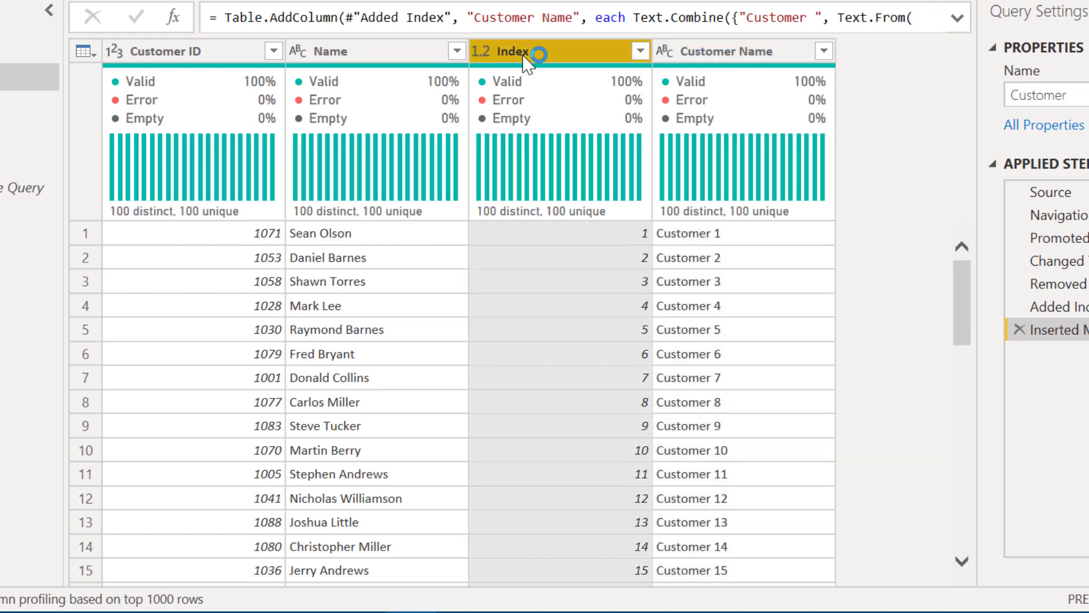
pyautogui.keyDown('ctrl'); pyautogui.click(391, 55); pyautogui.keyUp('ctrl')
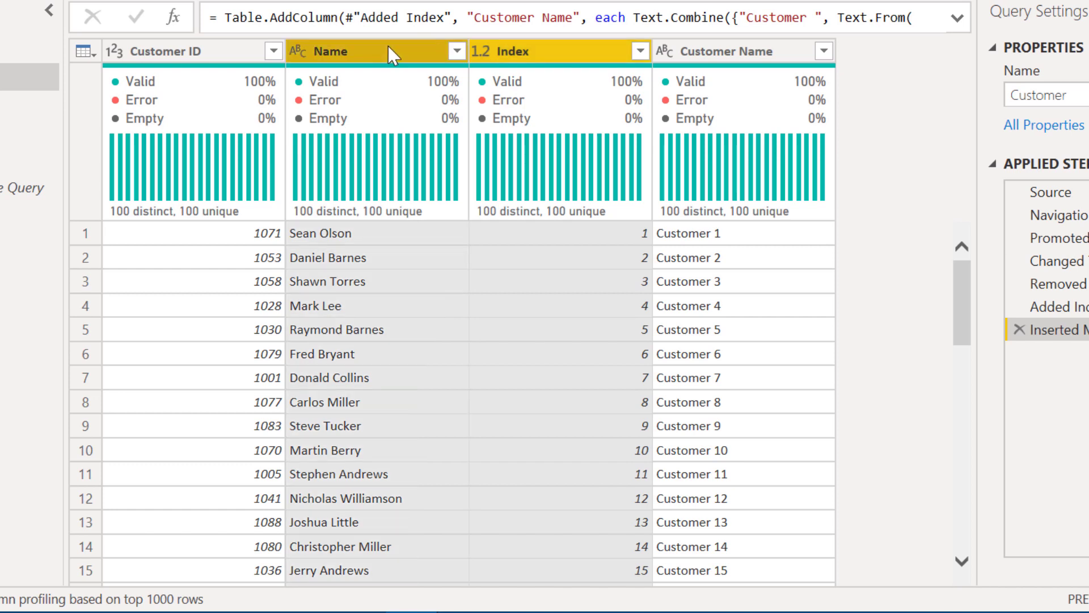
pyautogui.rightClick(389, 46)
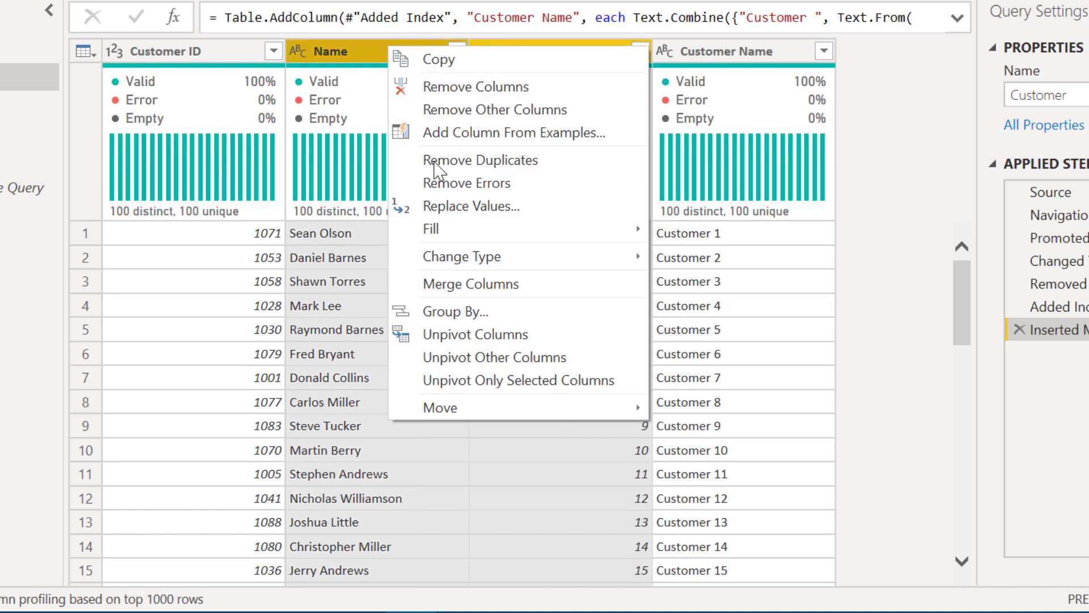
pyautogui.click(443, 88)
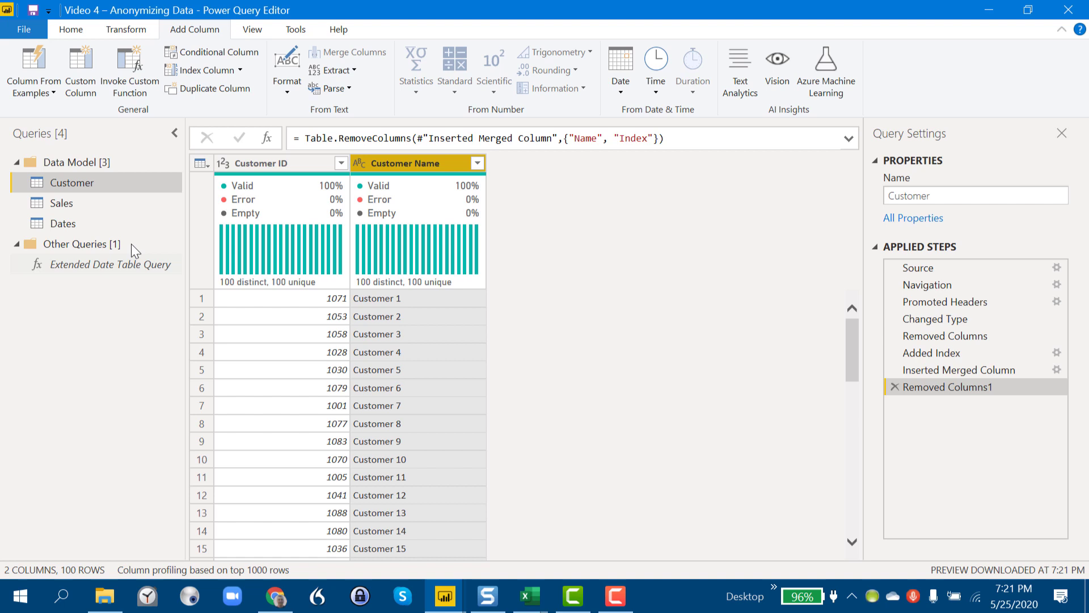
# Step: Switch to the Sales query and inspect the Amount column's quality and distribution
pyautogui.click(120, 202)
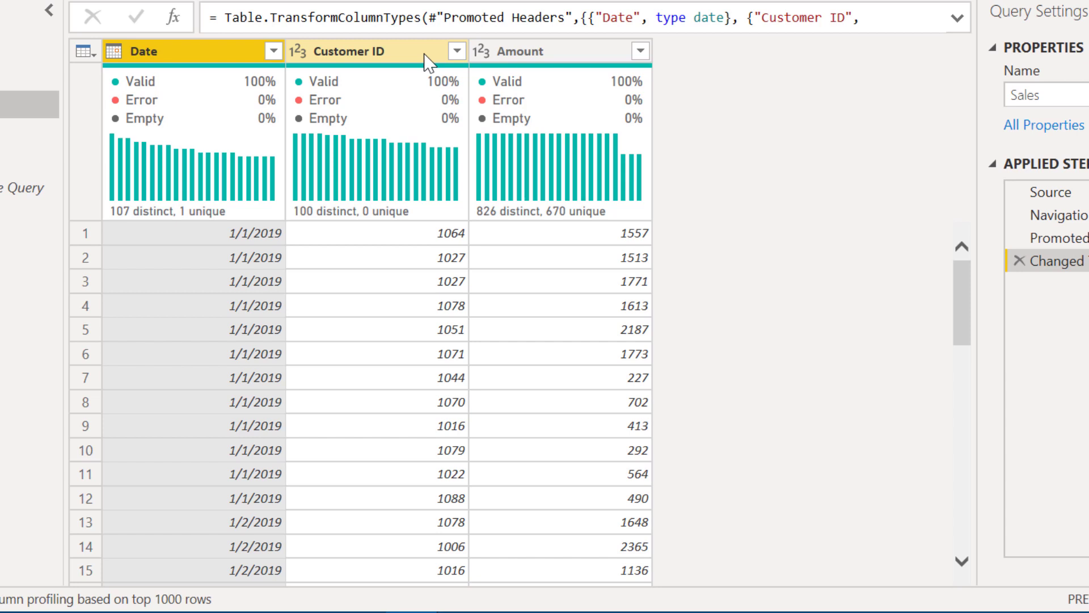
pyautogui.moveTo(584, 85)
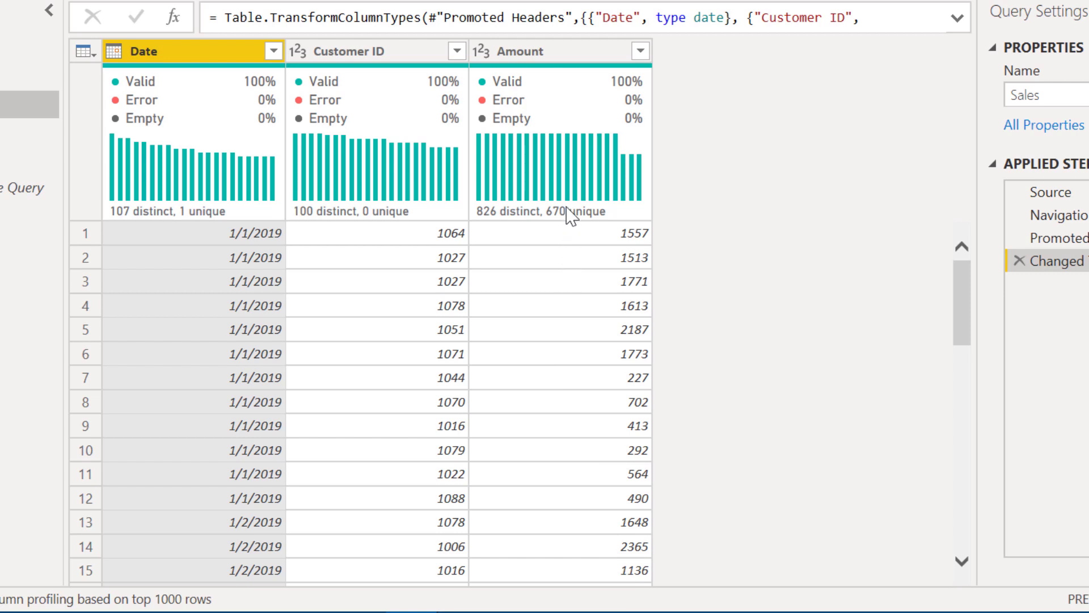
pyautogui.moveTo(572, 134)
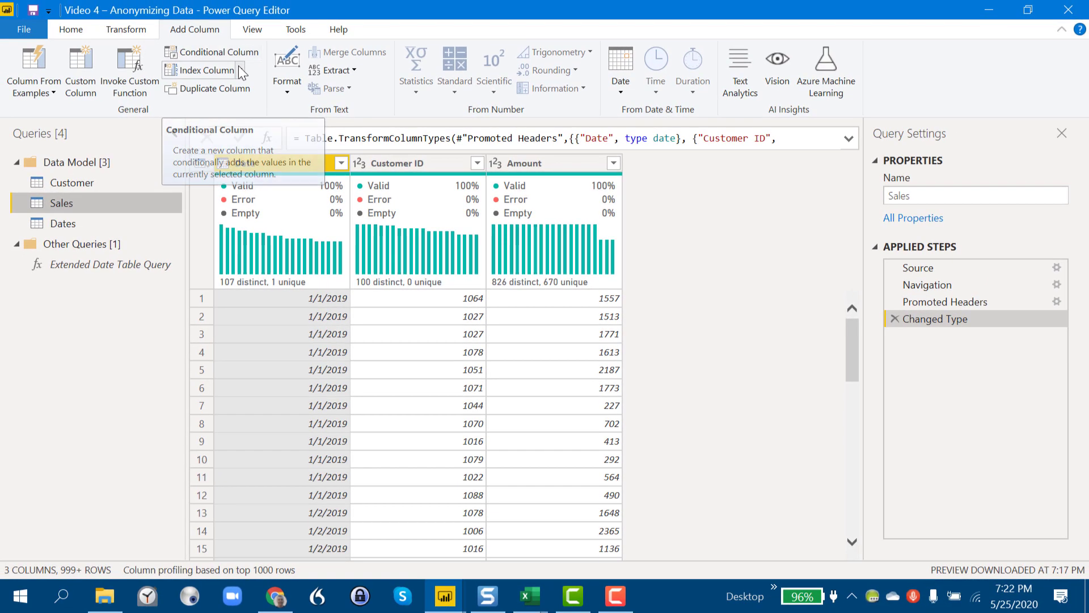
# Step: Add an Index column from 1 and define a Sales Amount custom column as Number.RandomBetween(0, 5000)
pyautogui.click(221, 43)
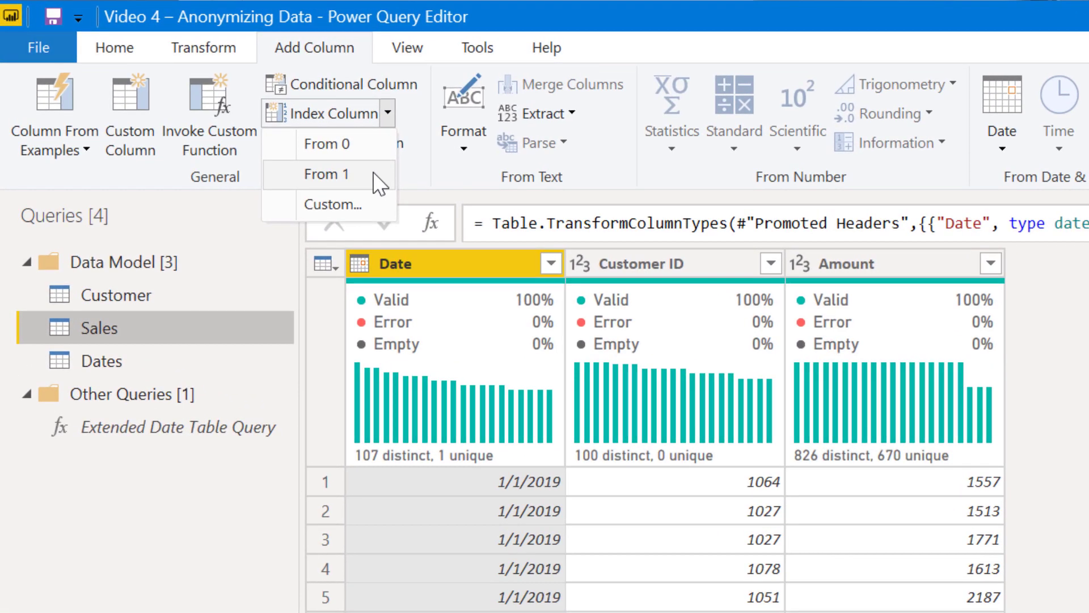
pyautogui.click(314, 147)
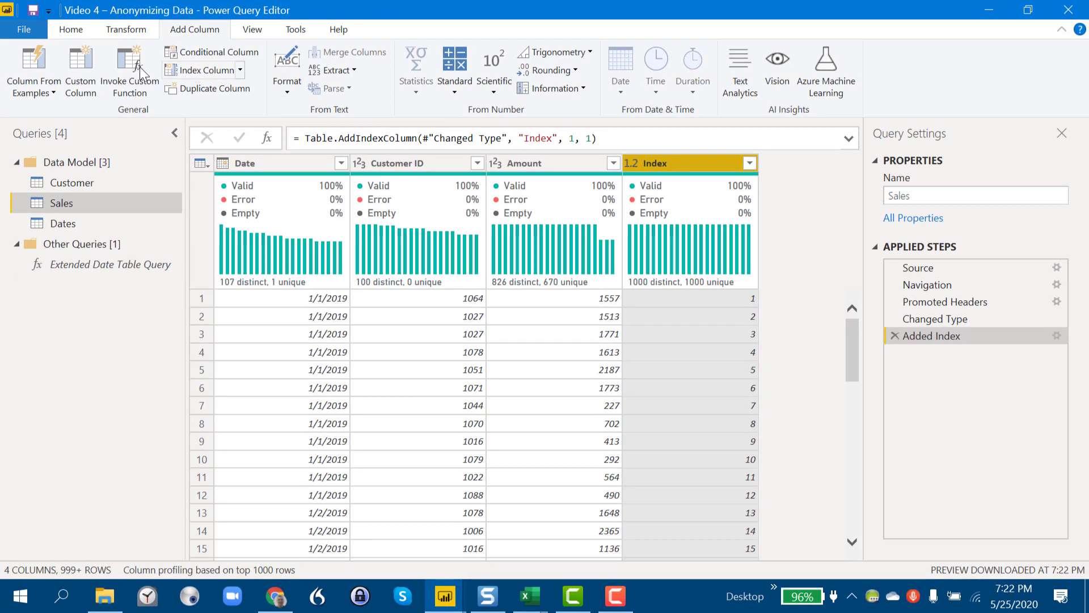
pyautogui.click(85, 61)
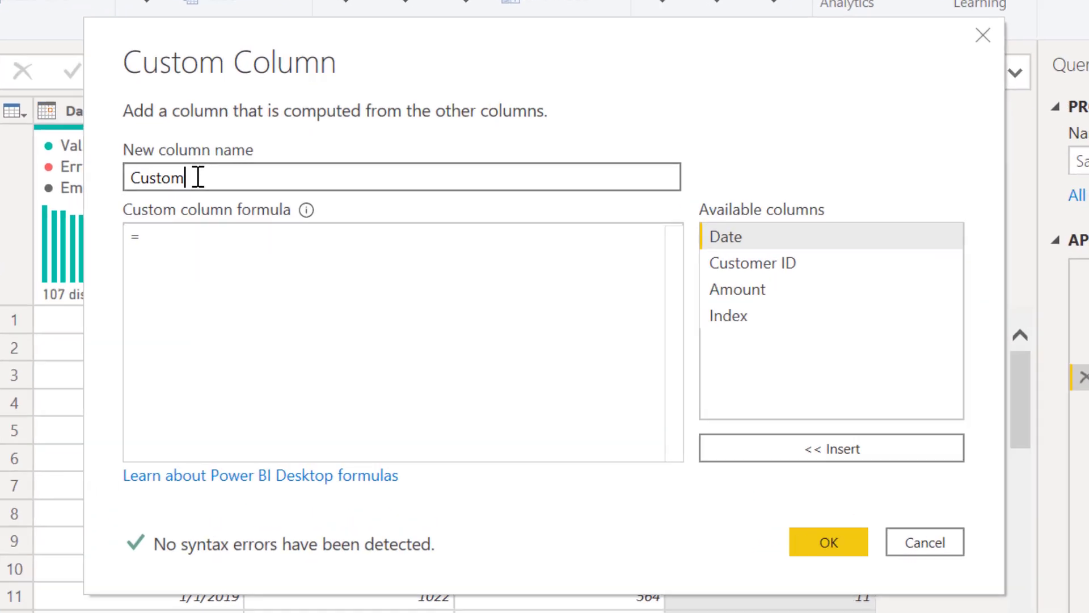
pyautogui.moveTo(290, 199); pyautogui.dragTo(239, 195)
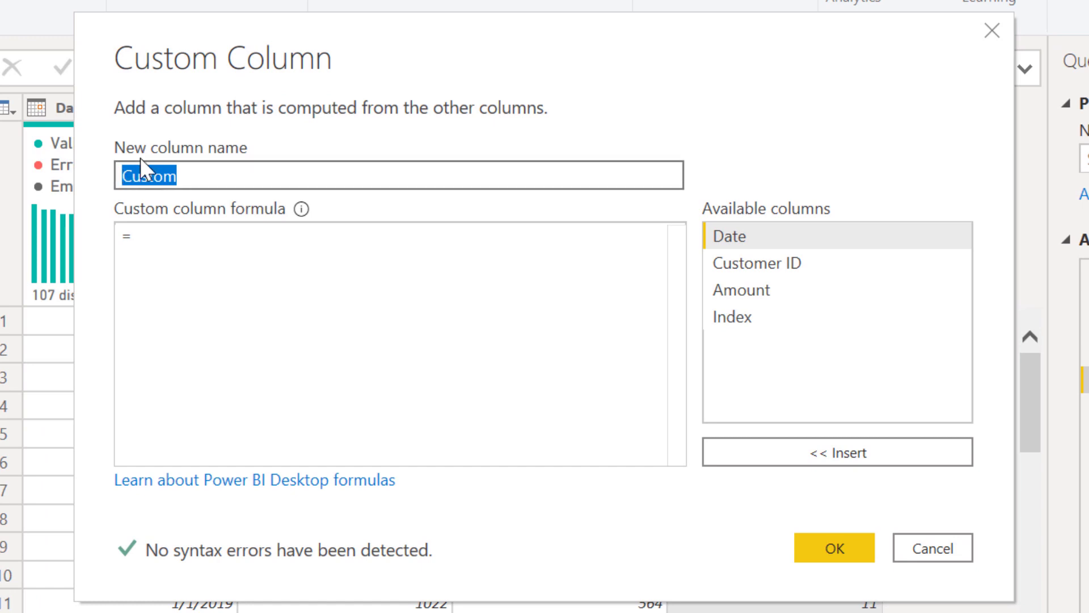
pyautogui.write('Sales A')
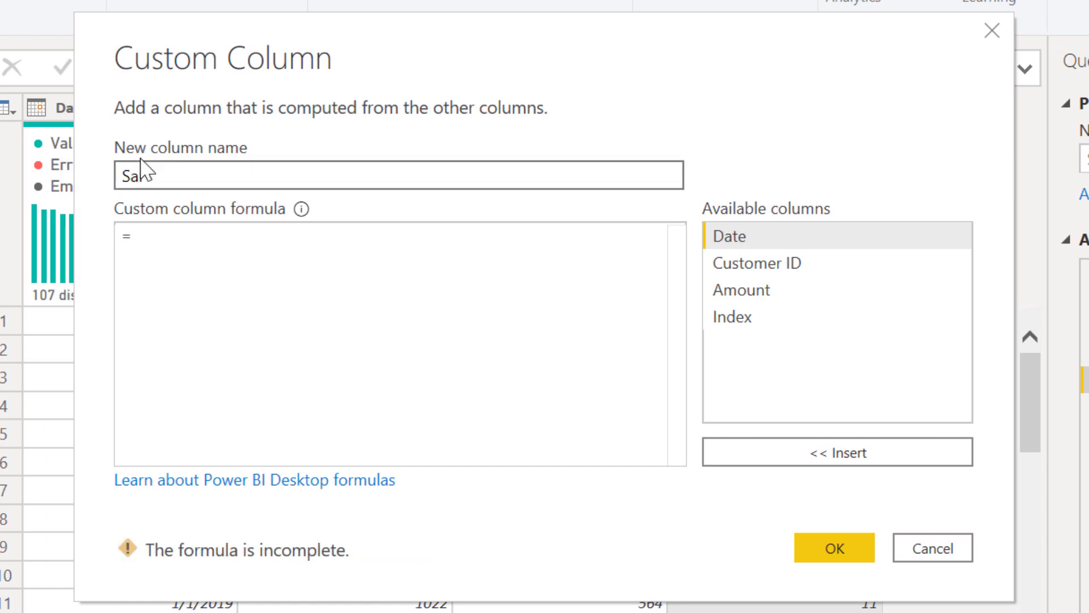
pyautogui.write('mount')
pyautogui.click(156, 230)
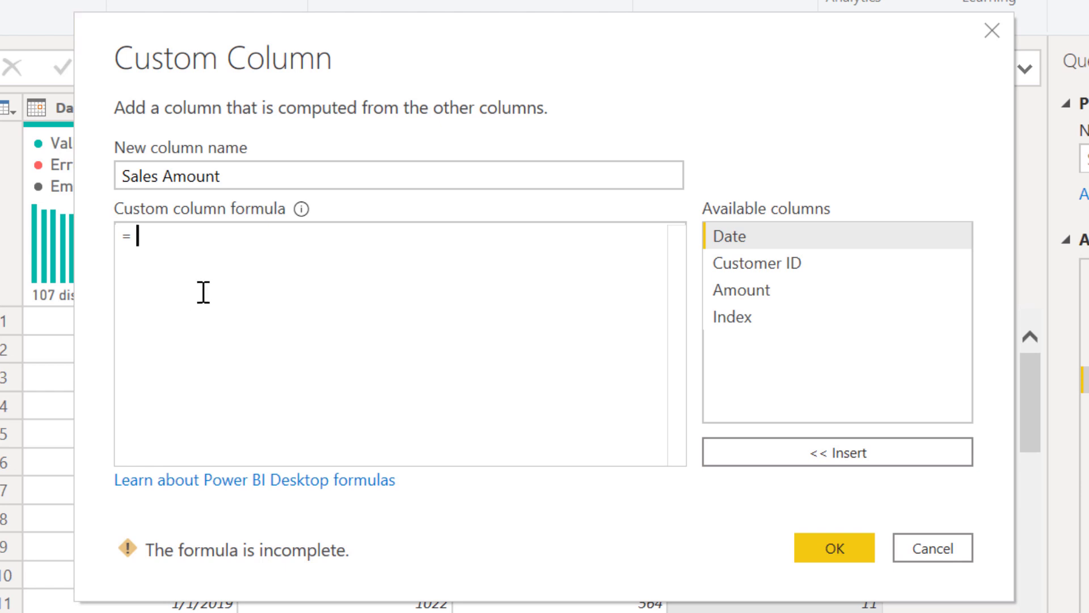
pyautogui.write('rasn')
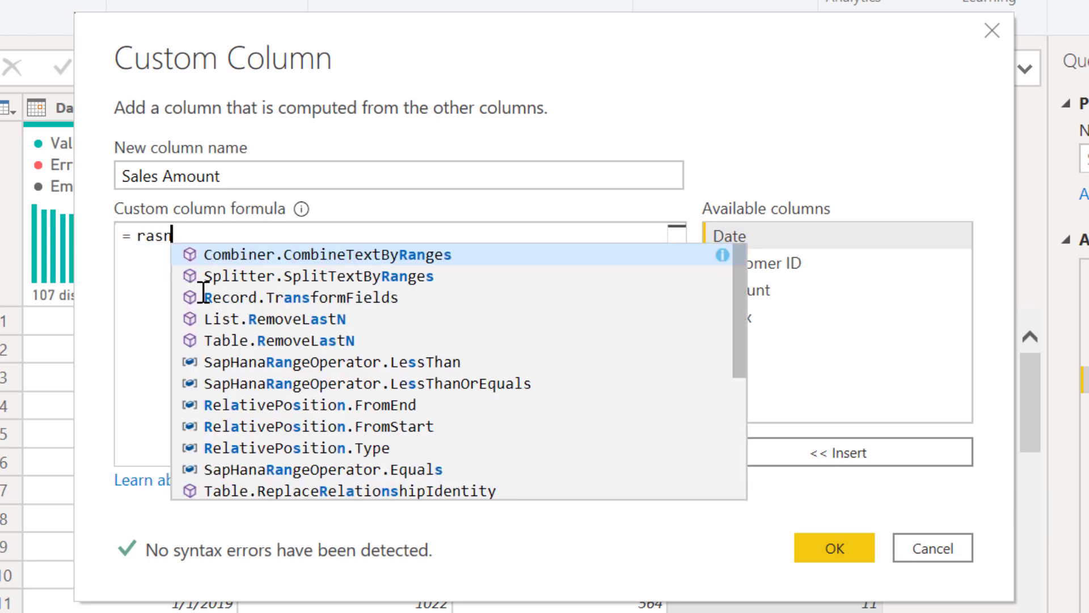
pyautogui.press('BackSpace')
pyautogui.press('BackSpace')
pyautogui.write('ndom')
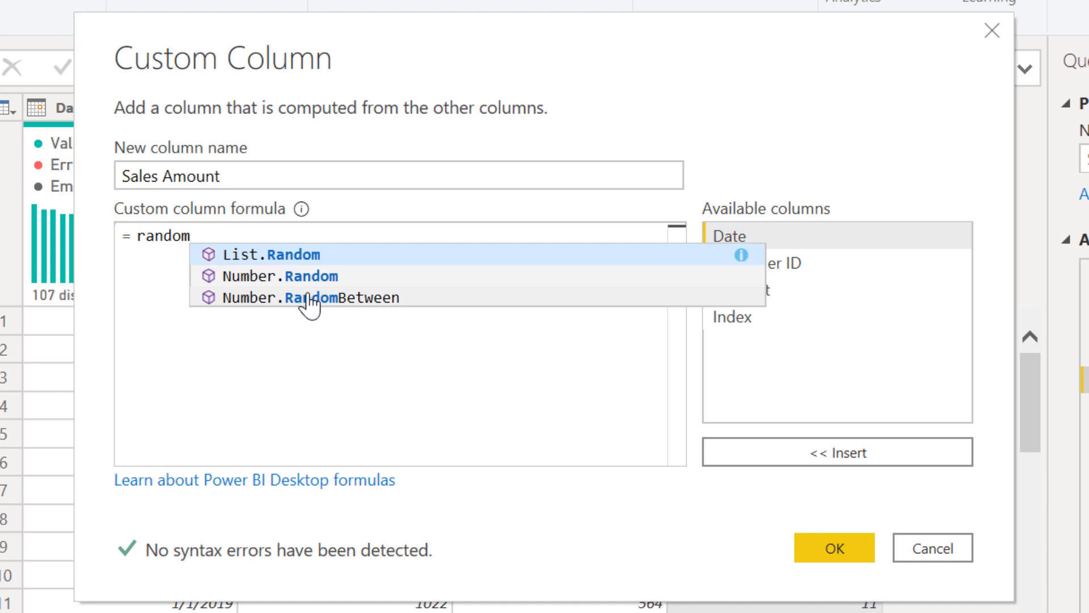
pyautogui.click(309, 298)
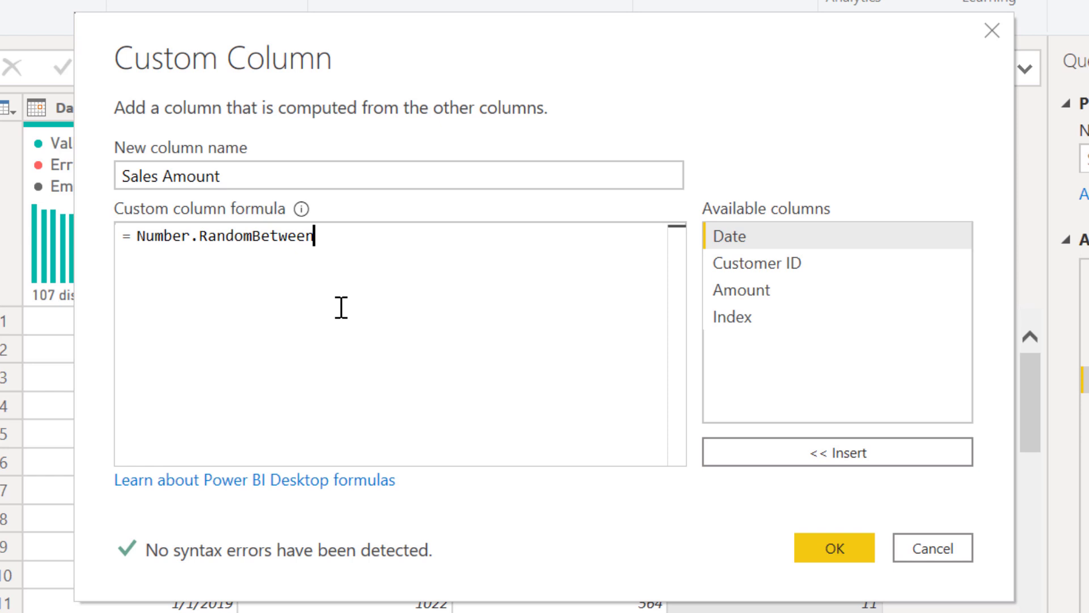
pyautogui.write('(0')
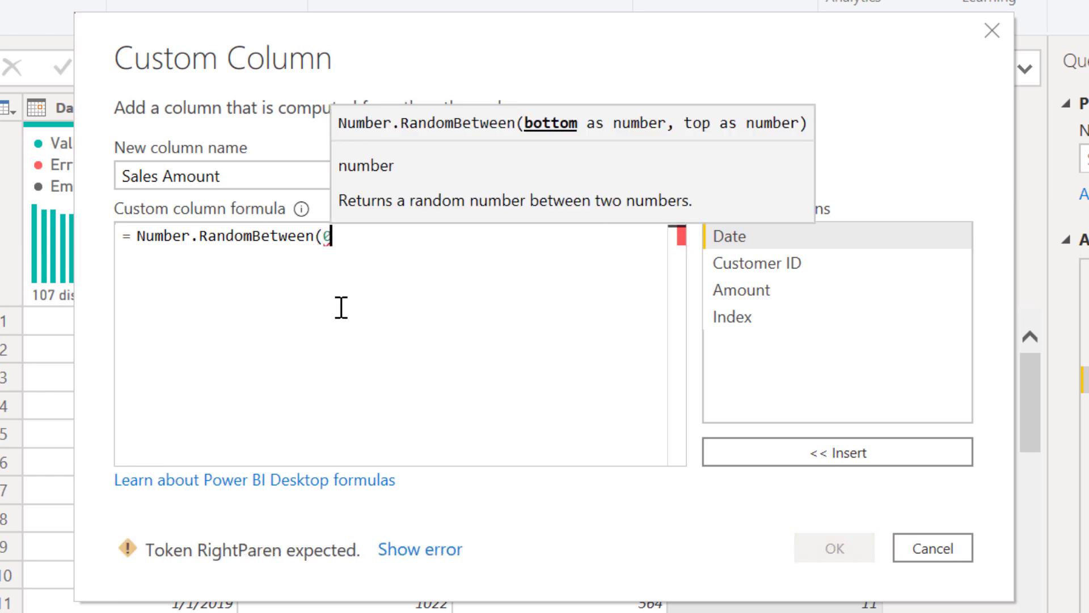
pyautogui.write(', ')
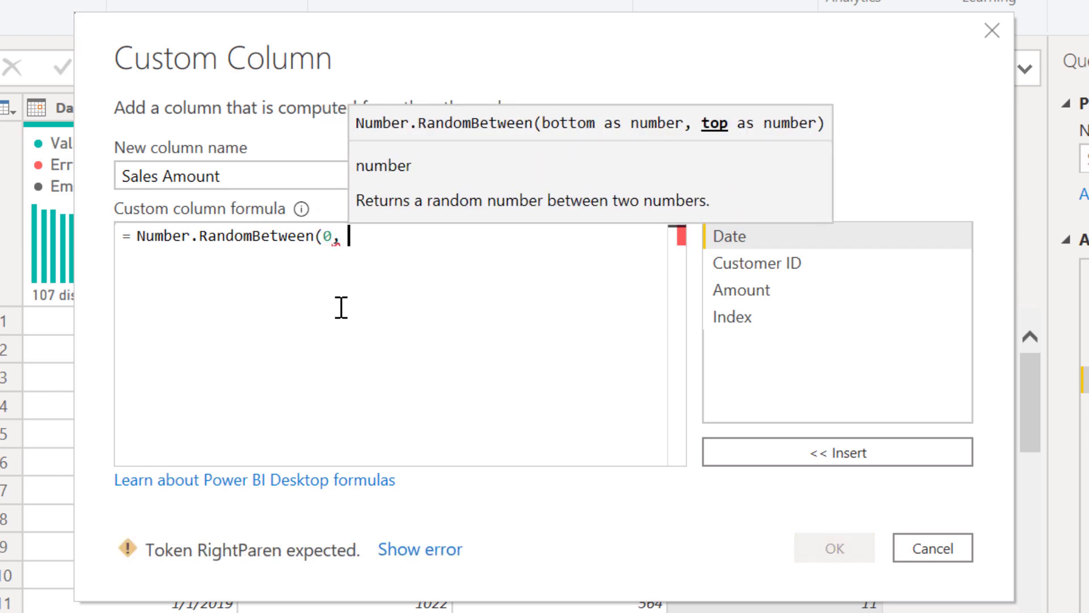
pyautogui.write('5000)')
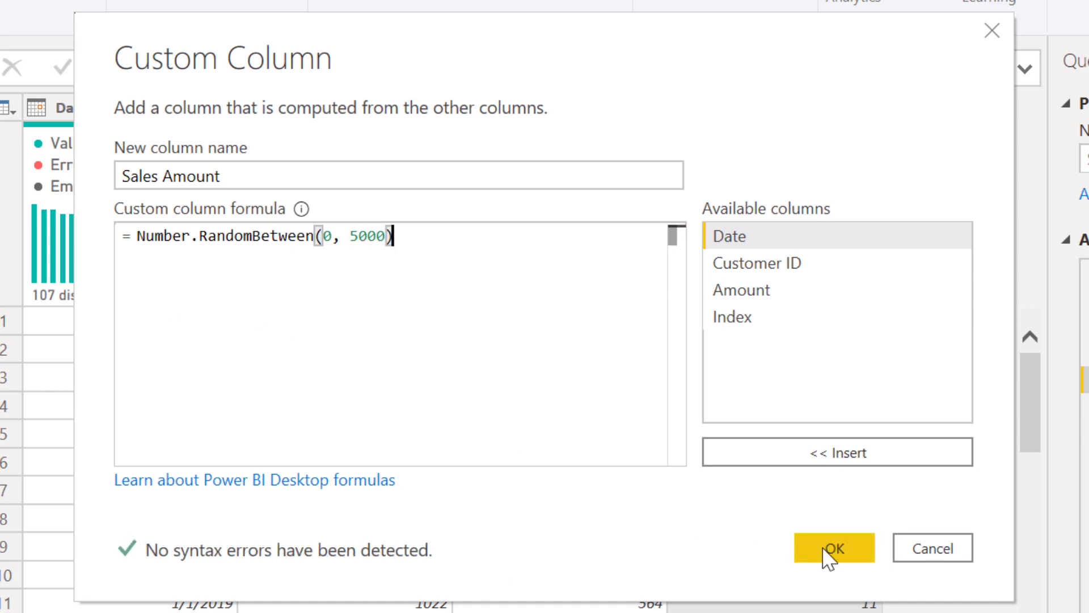
# Step: Create the Sales Amount column and add a second index column, Index.1
pyautogui.click(854, 552)
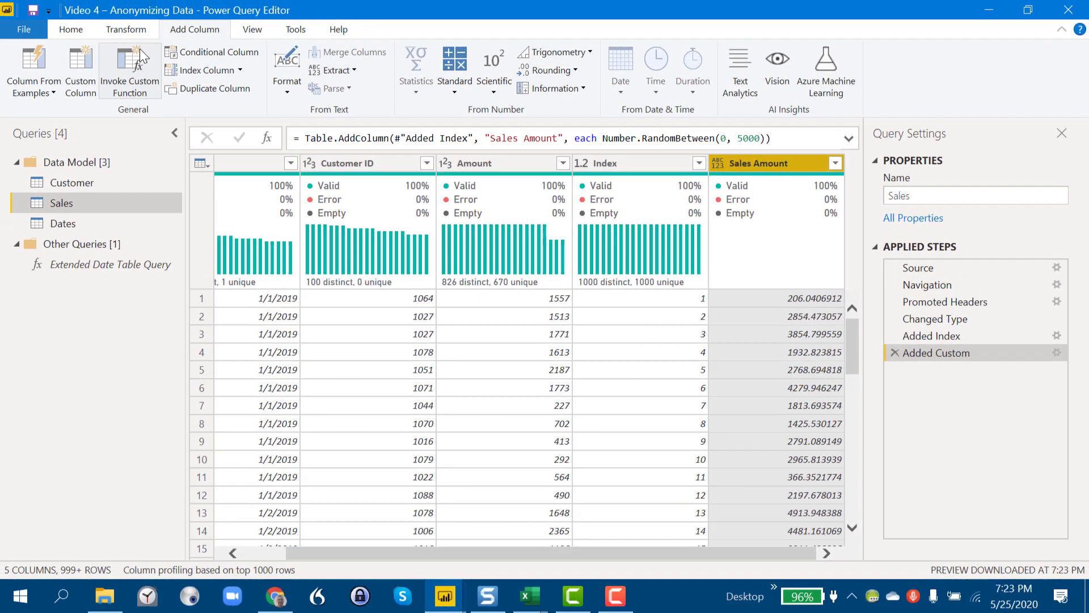
pyautogui.click(242, 70)
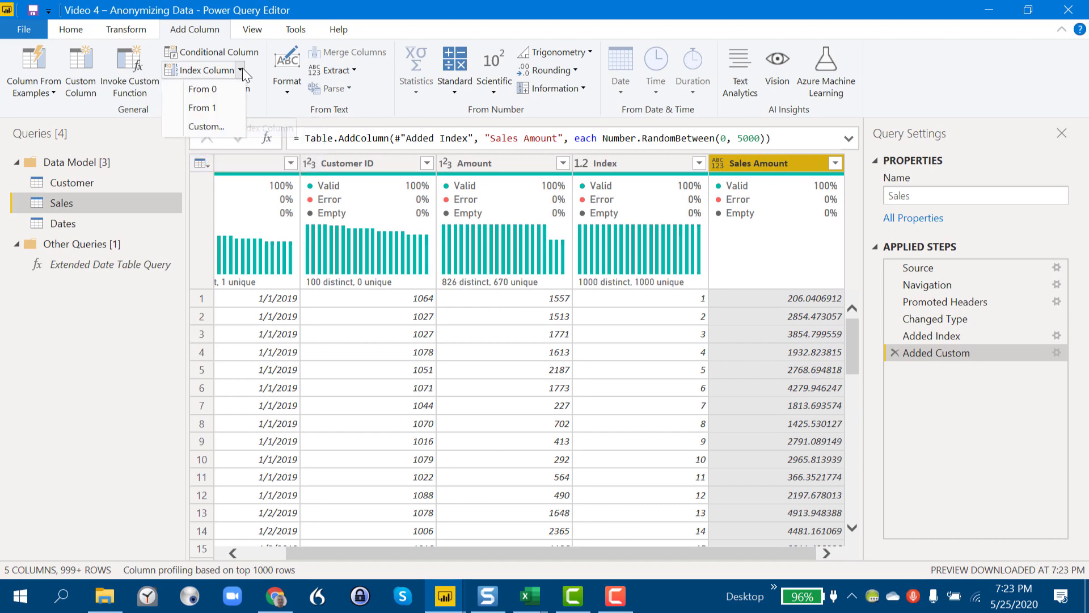
pyautogui.click(224, 109)
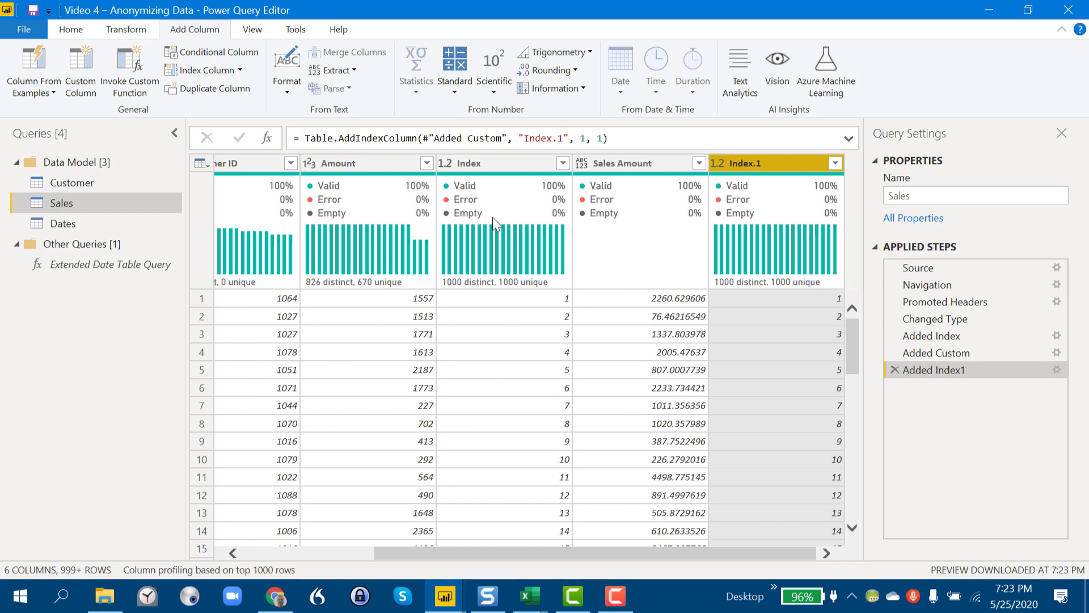
# Step: Set Sales Amount to Whole Number and select the Index, Index.1 and Amount columns
pyautogui.click(584, 161)
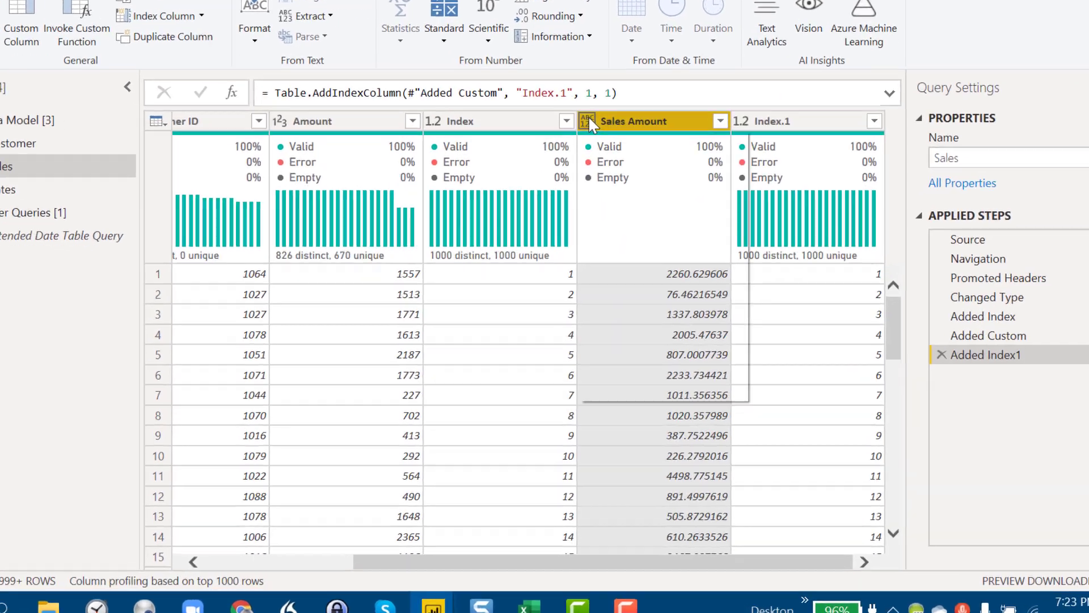
pyautogui.click(587, 121)
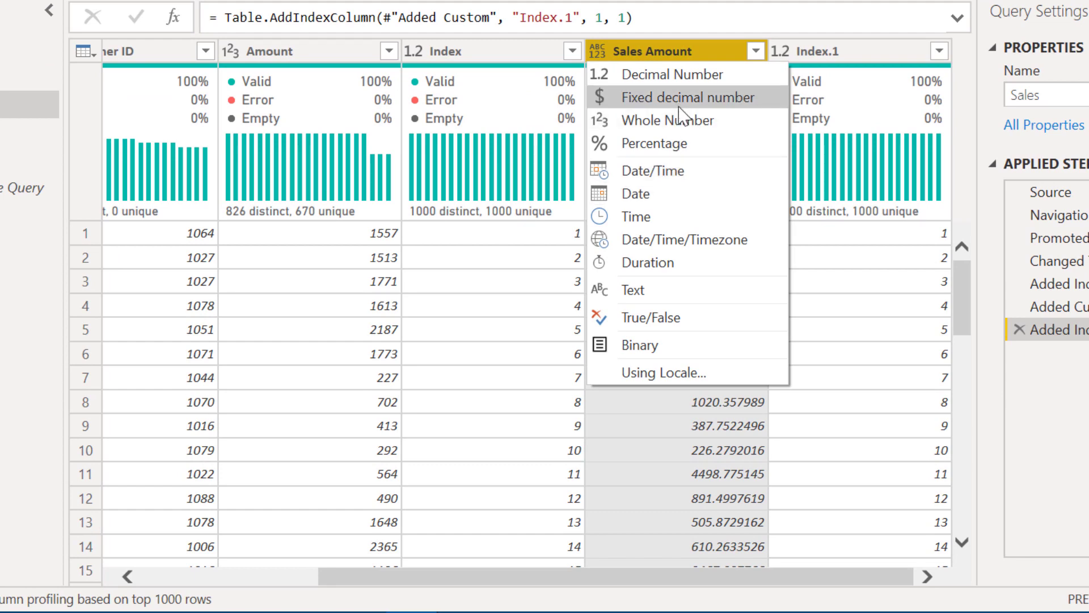
pyautogui.click(688, 119)
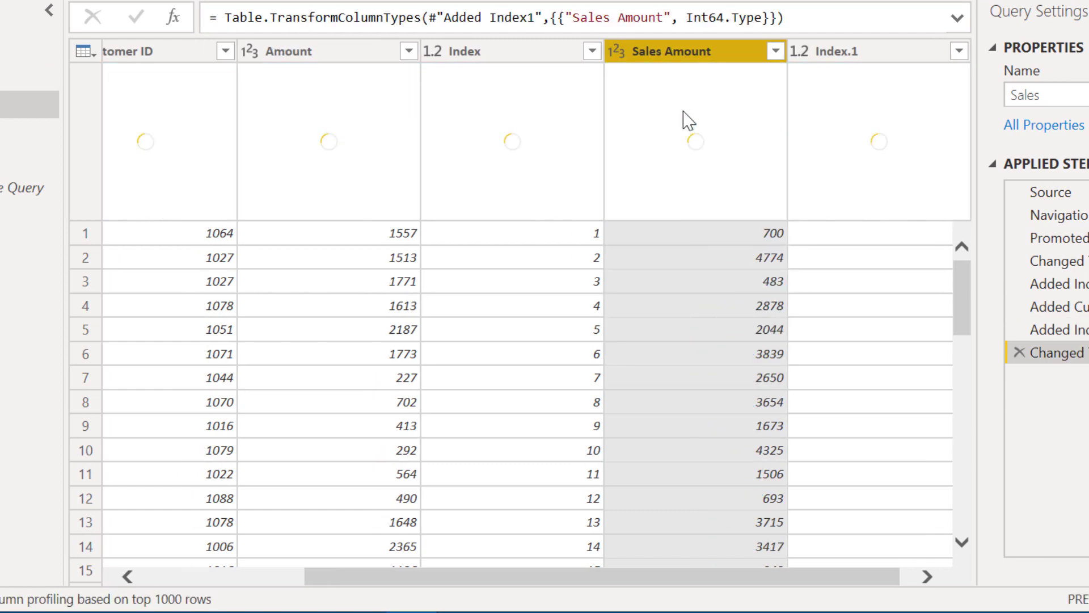
pyautogui.click(532, 64)
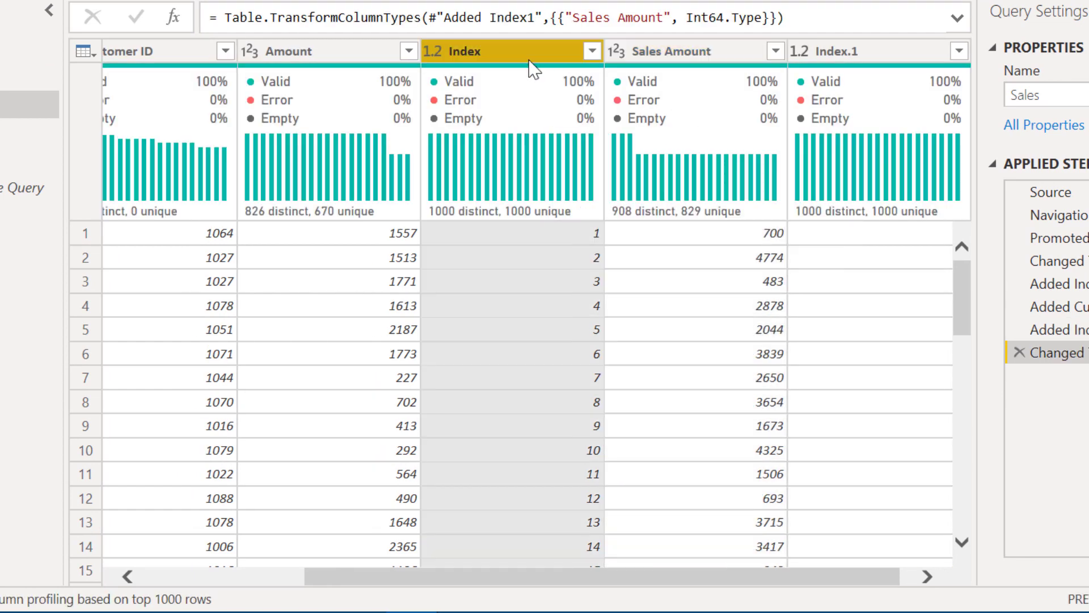
pyautogui.keyDown('ctrl'); pyautogui.click(822, 54); pyautogui.keyUp('ctrl')
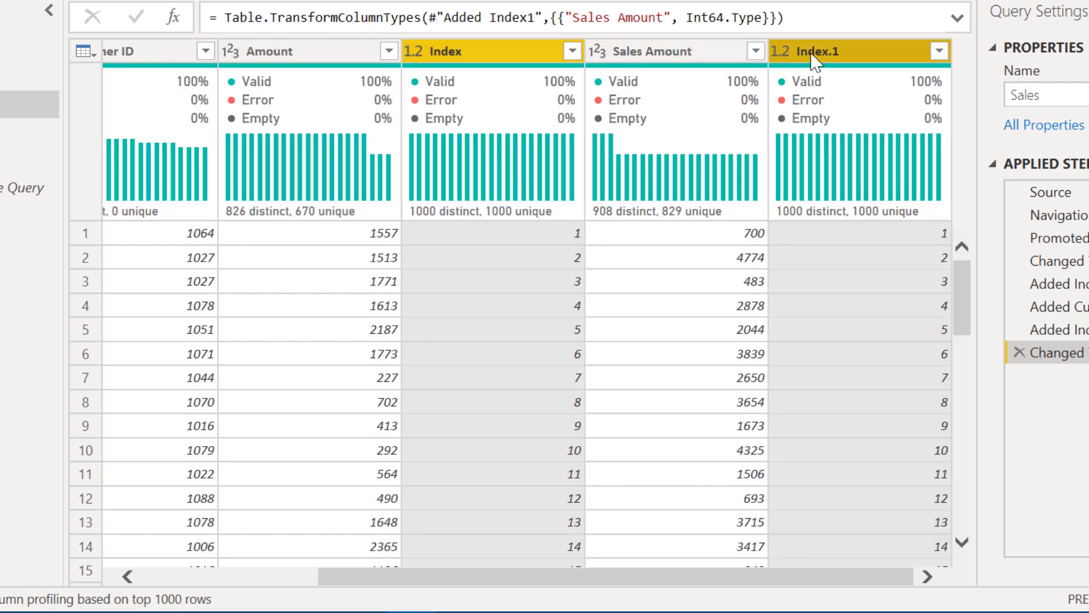
pyautogui.keyDown('ctrl'); pyautogui.click(281, 55); pyautogui.keyUp('ctrl')
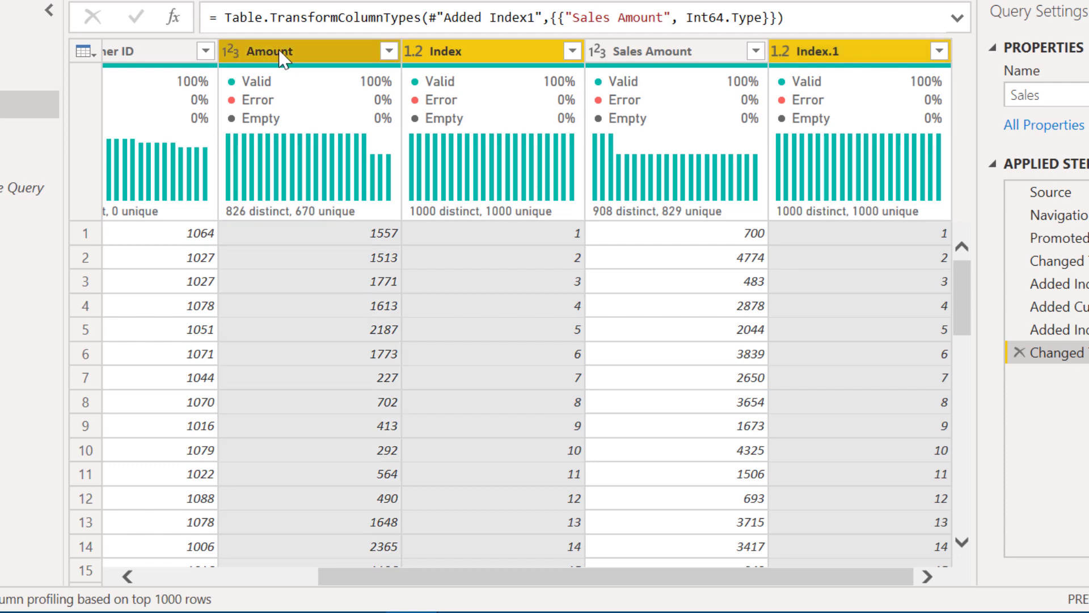
# Step: Remove the Amount, Index and Index.1 columns, leaving Date, Customer ID and Sales Amount
pyautogui.rightClick(282, 58)
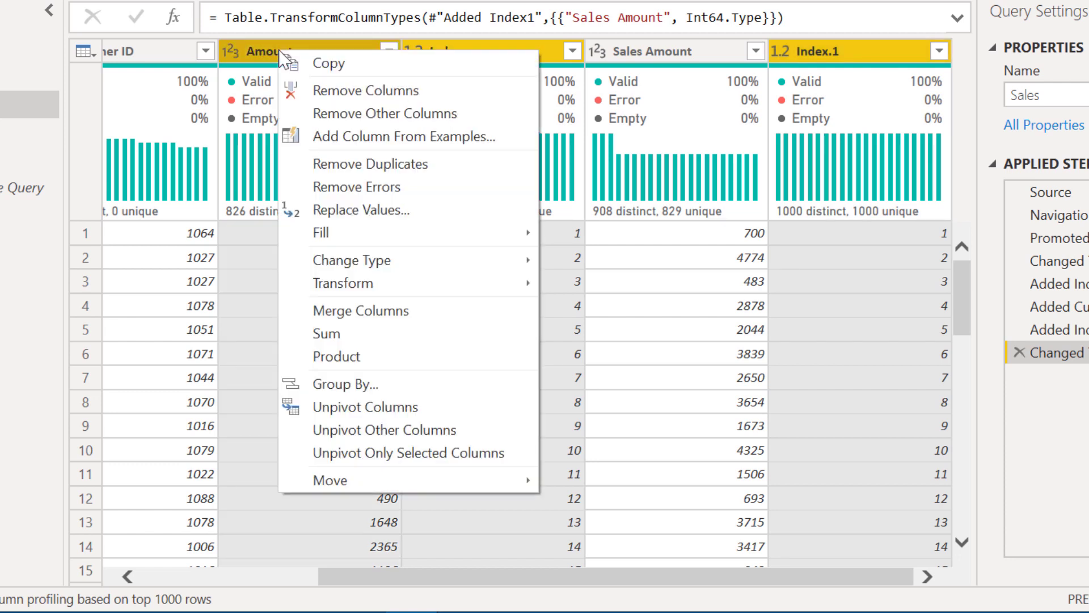
pyautogui.click(328, 103)
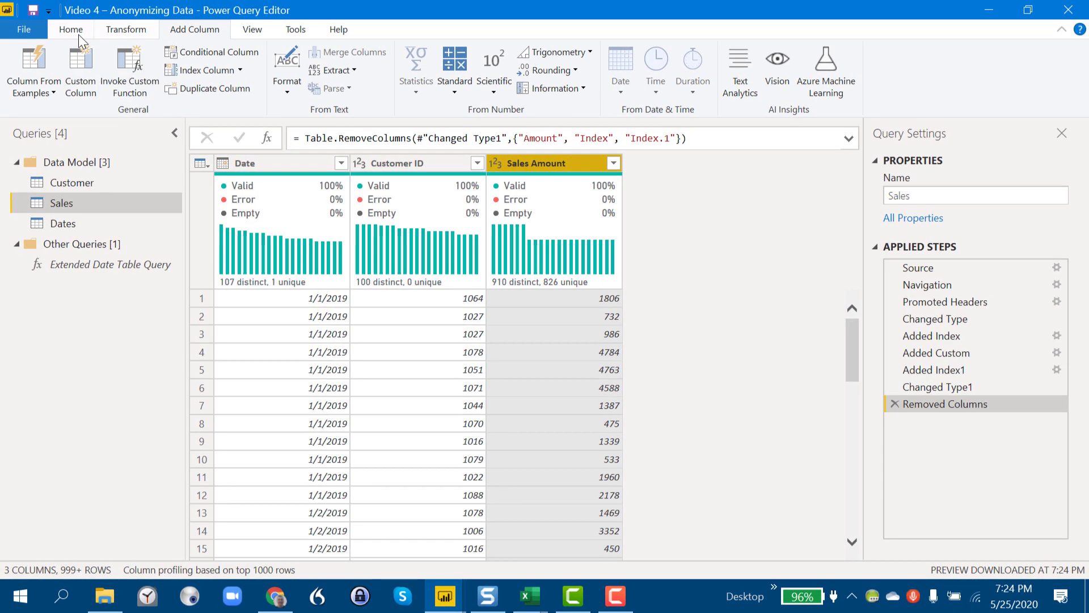
# Step: Set up Remove Alternate Rows with first row 1, rows to remove 9 and rows to keep 1
pyautogui.click(70, 29)
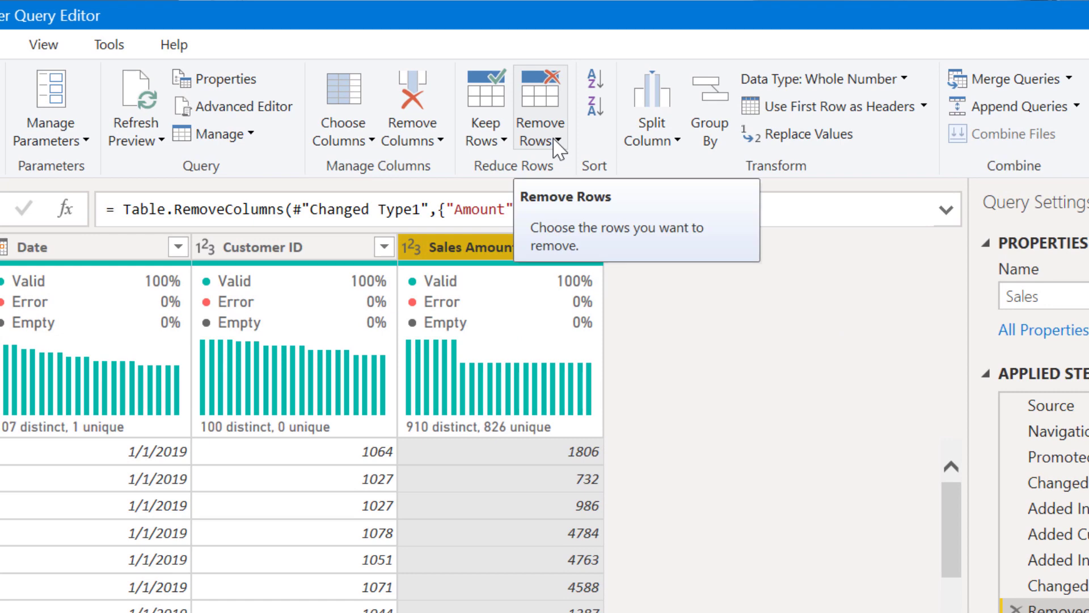
pyautogui.click(558, 141)
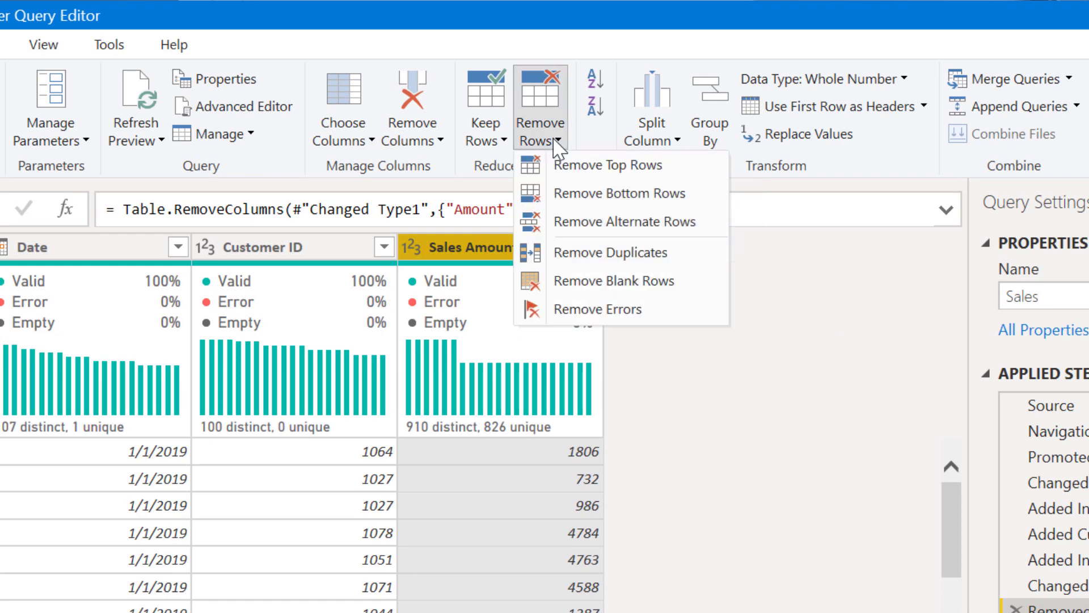
pyautogui.click(584, 223)
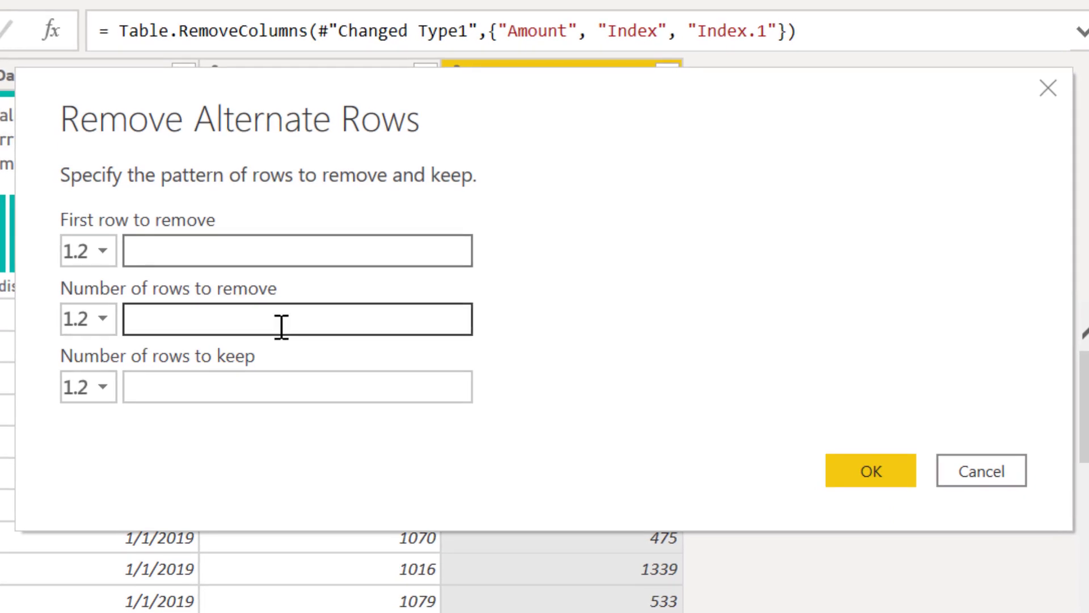
pyautogui.write('1')
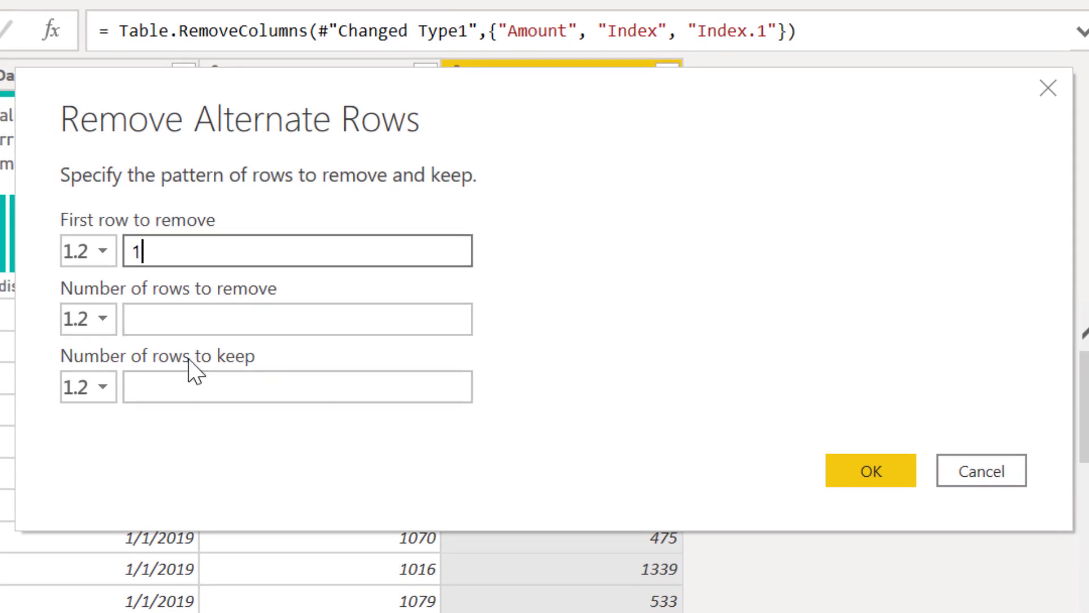
pyautogui.click(201, 317)
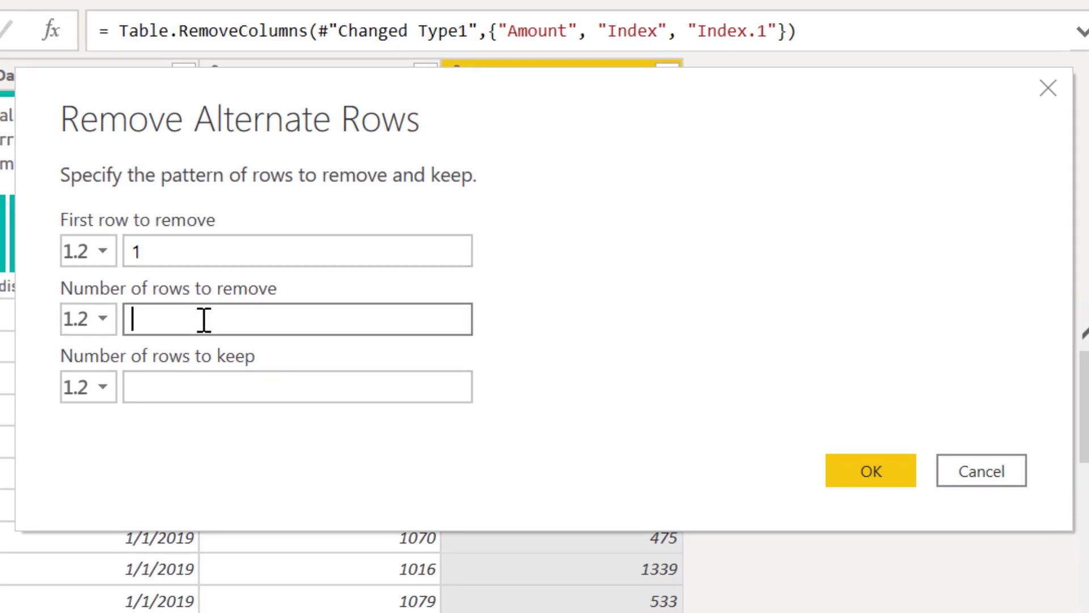
pyautogui.write('9')
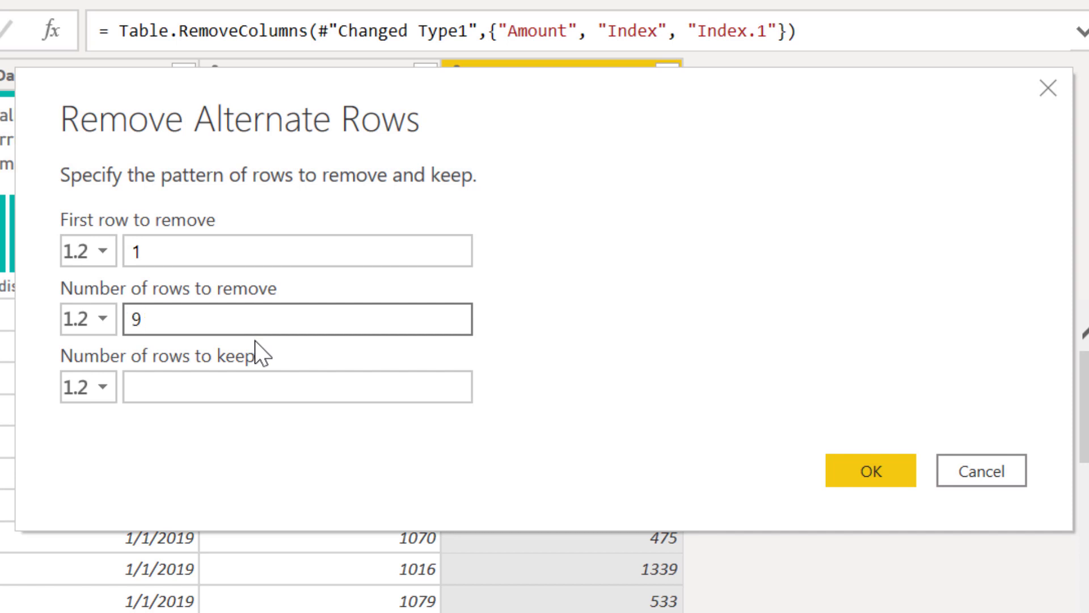
pyautogui.rightClick(191, 385)
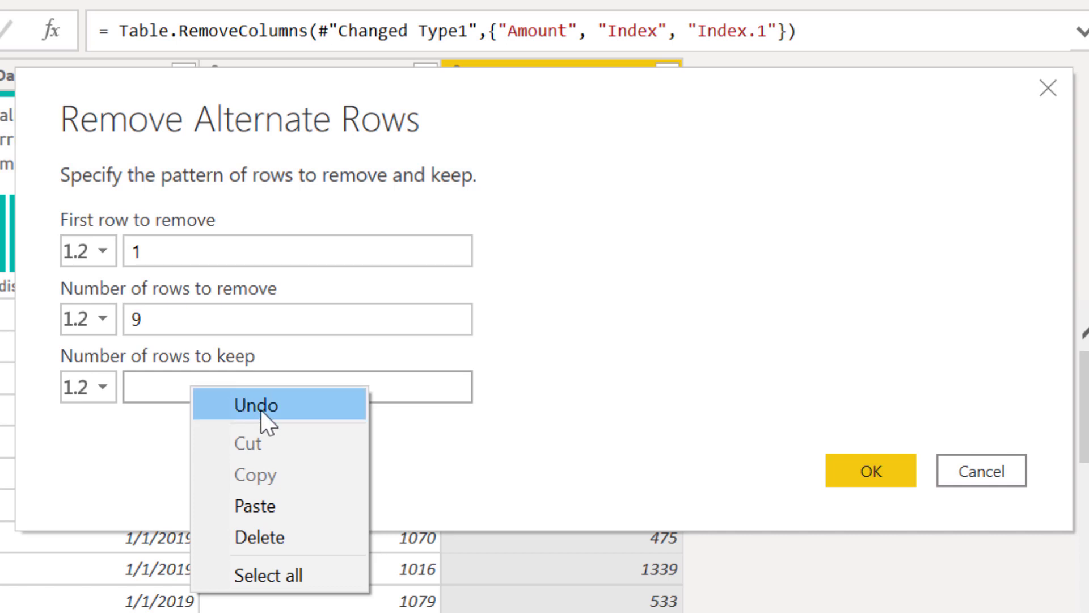
pyautogui.click(176, 384)
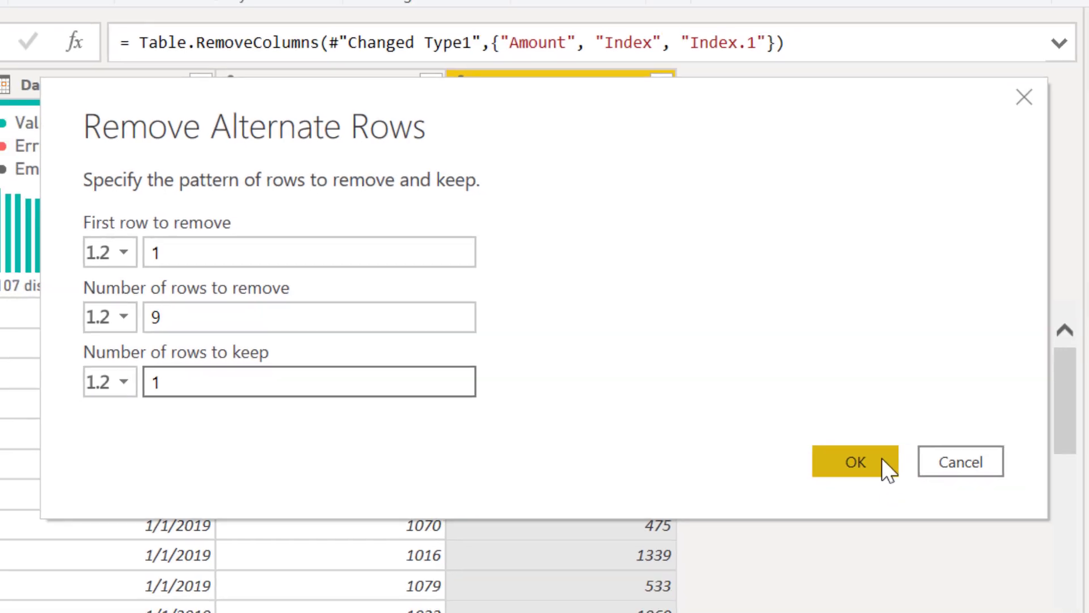
# Step: Apply the alternate-row removal, thinning the Sales query to 500 rows
pyautogui.click(876, 469)
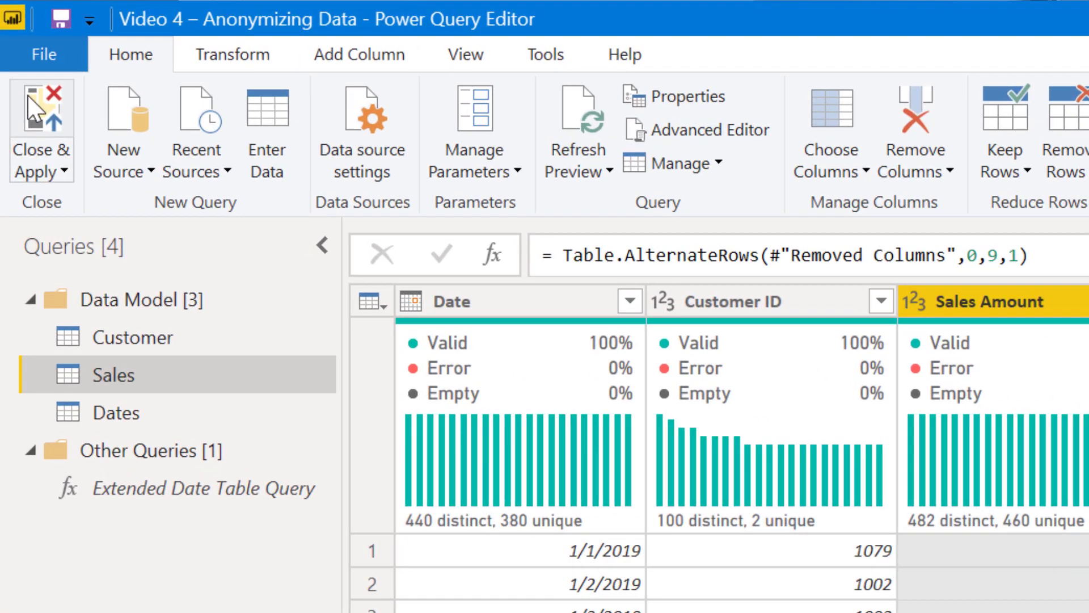
# Step: Apply the query changes, then copy the anonymized Customer table from the Fields pane
pyautogui.click(31, 96)
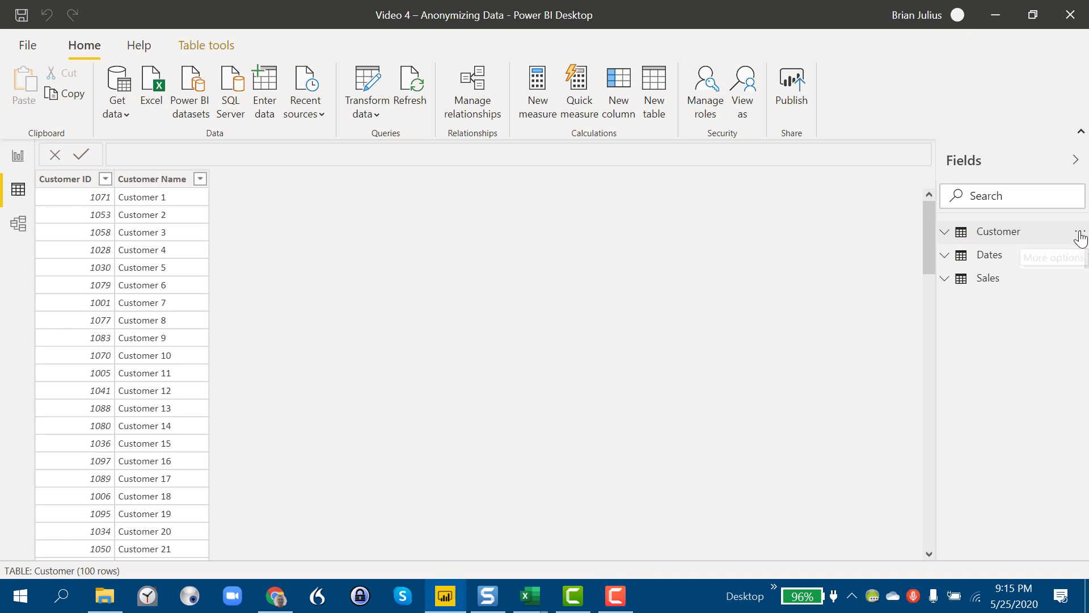
pyautogui.click(1080, 237)
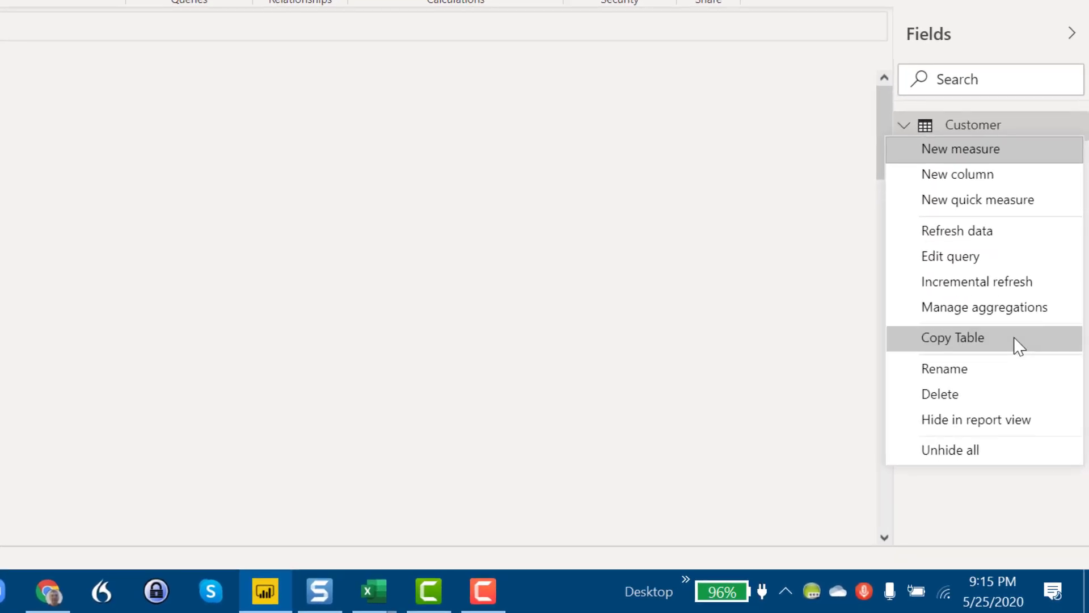
pyautogui.click(1015, 343)
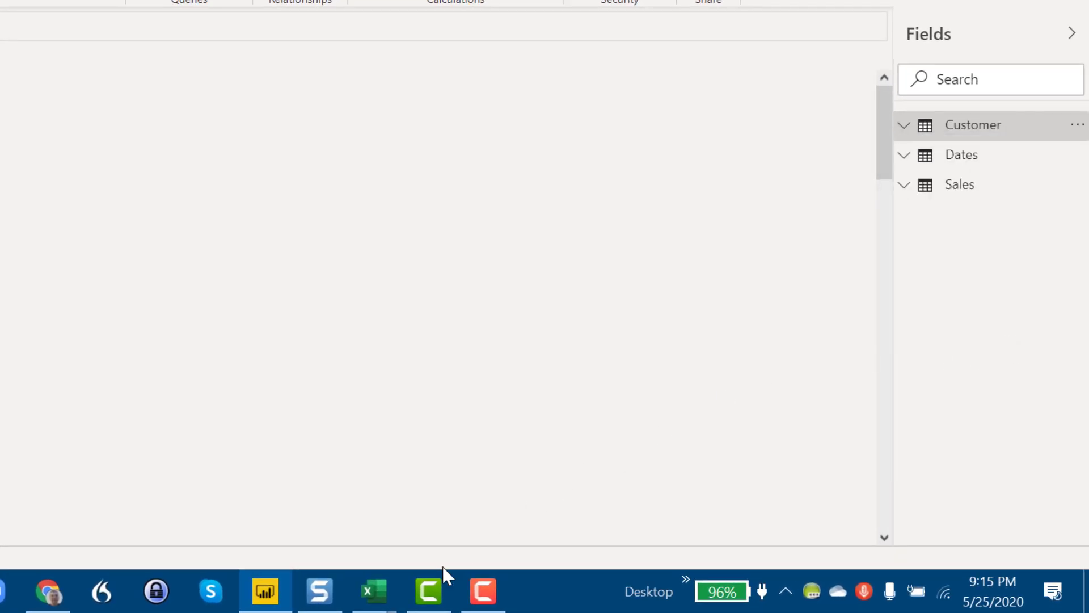
pyautogui.moveTo(364, 604)
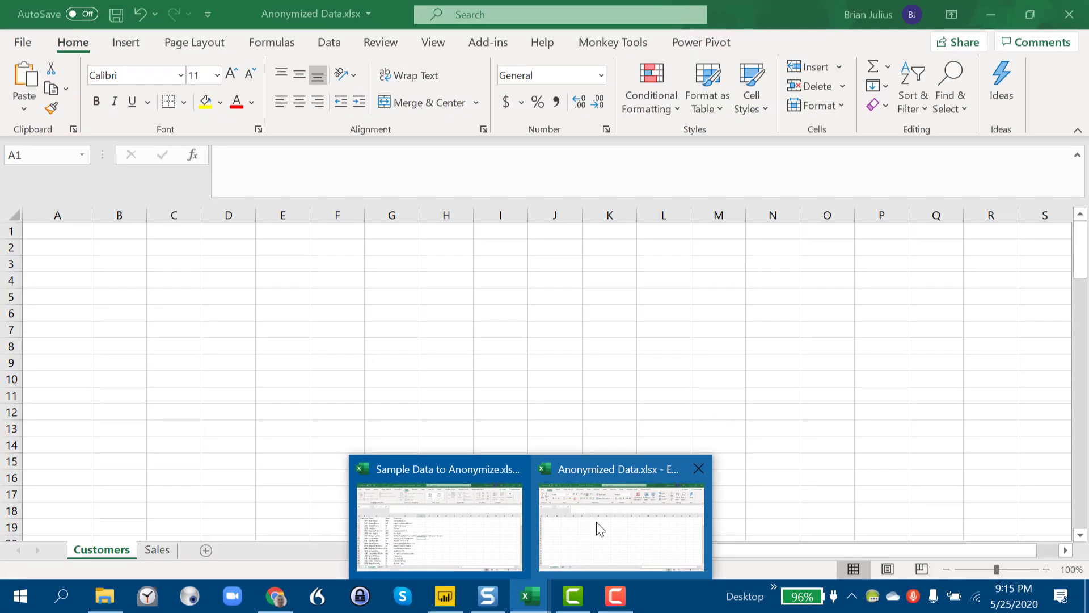
# Step: Paste the Customer table into A1 of the Customers sheet in Anonymized Data.xlsx, then go to the Sales sheet
pyautogui.click(600, 529)
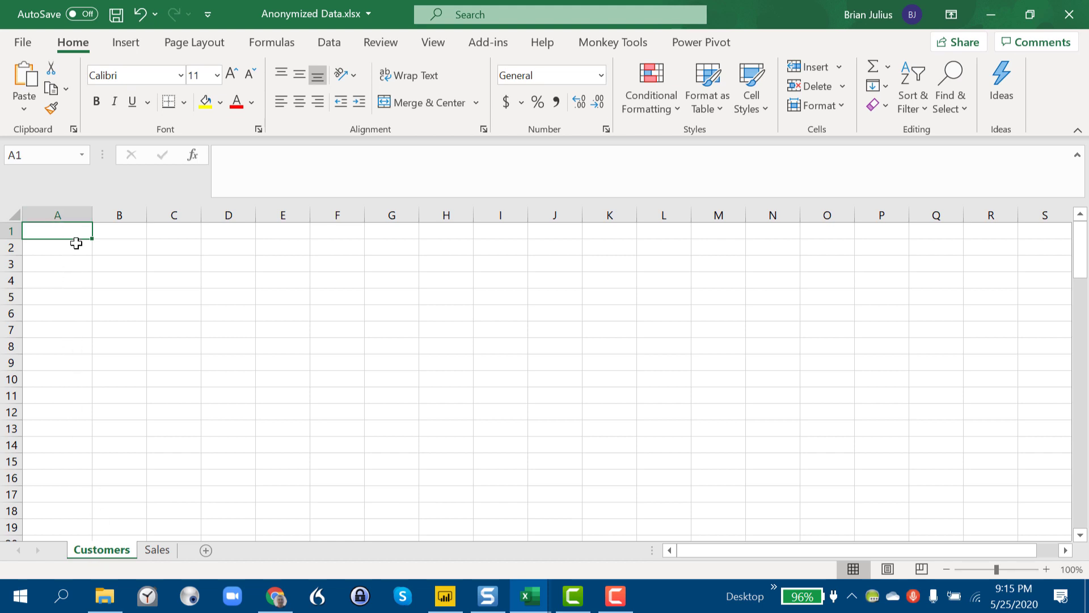
pyautogui.hotkey('ctrl', 'v')
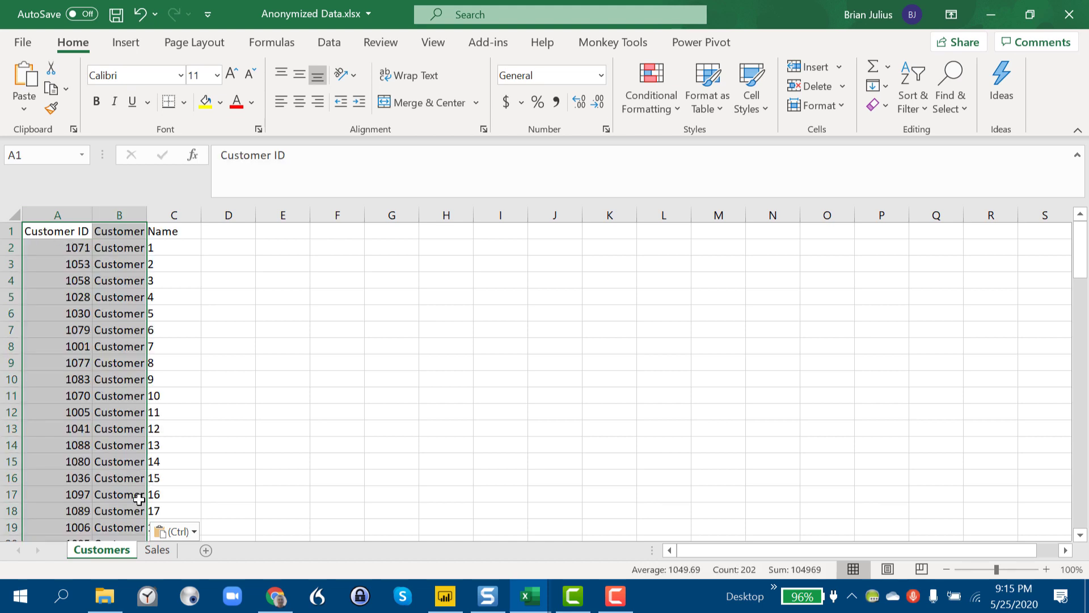
pyautogui.click(157, 550)
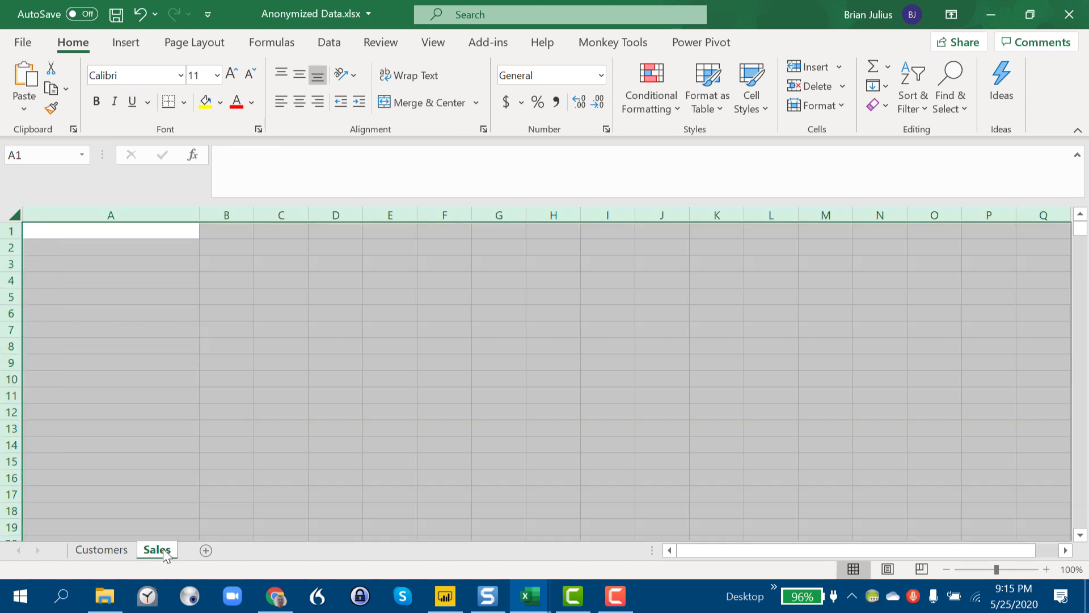
# Step: Copy the Sales table from the Power BI Fields pane with Copy Table
pyautogui.click(446, 596)
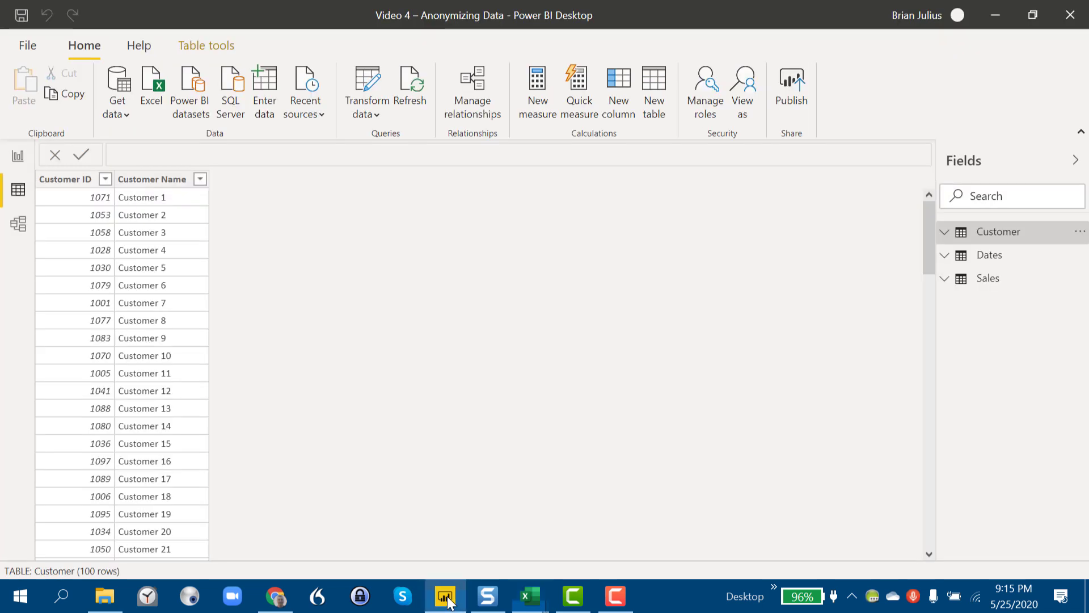
pyautogui.rightClick(1082, 285)
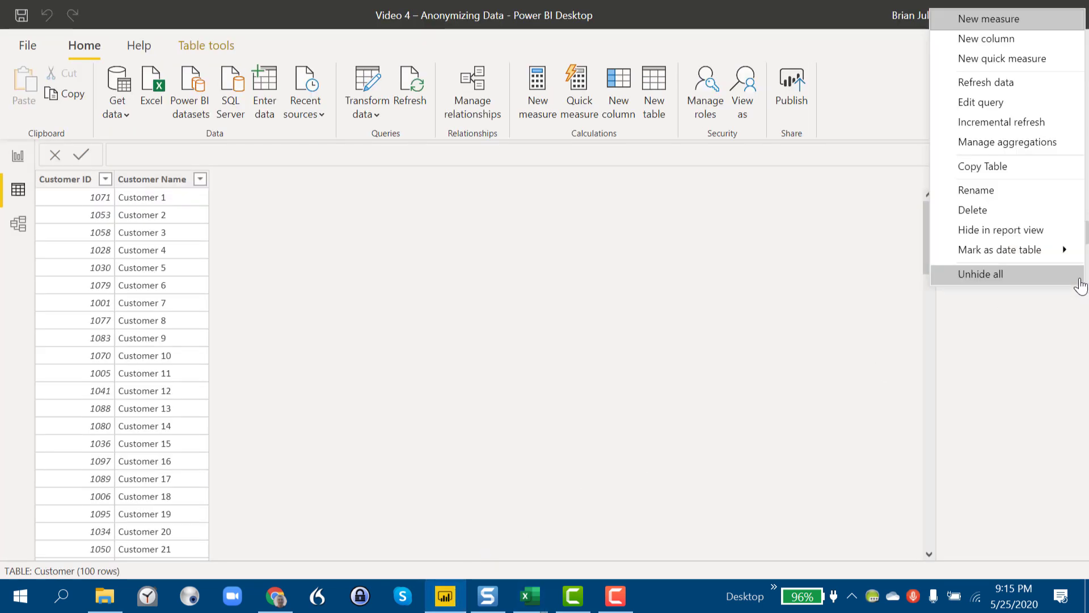
pyautogui.click(1033, 173)
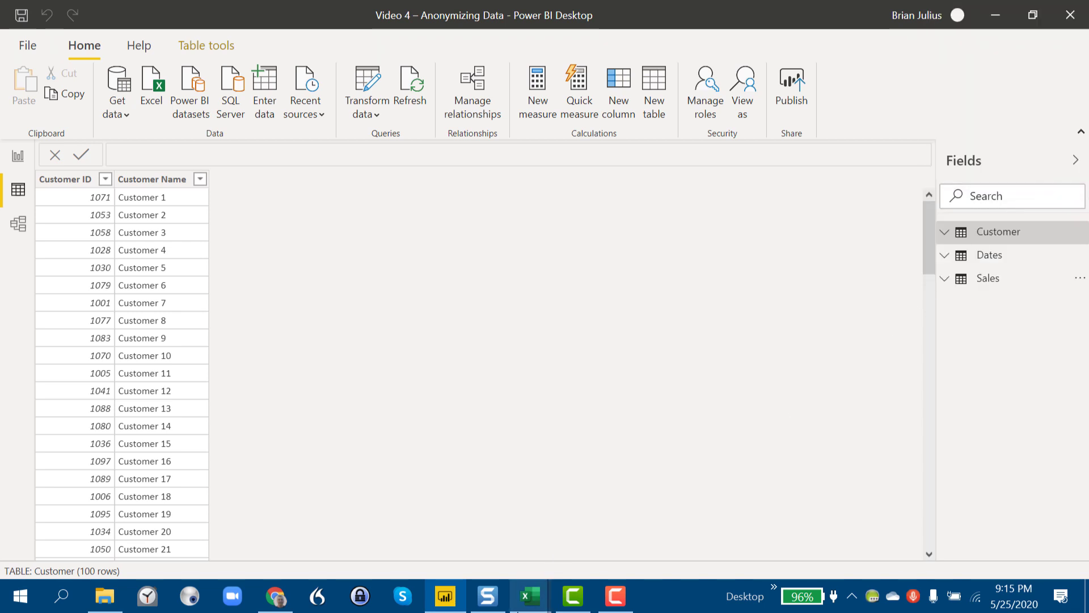
# Step: Paste the Sales table into A1 of the Sales sheet and save Anonymized Data.xlsx
pyautogui.moveTo(522, 601)
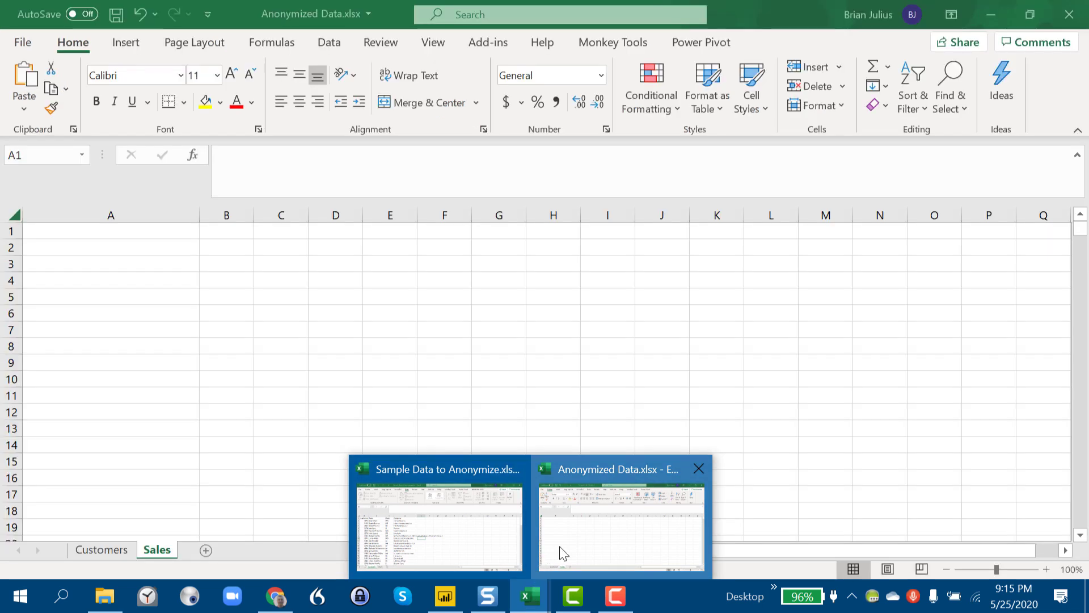
pyautogui.click(561, 552)
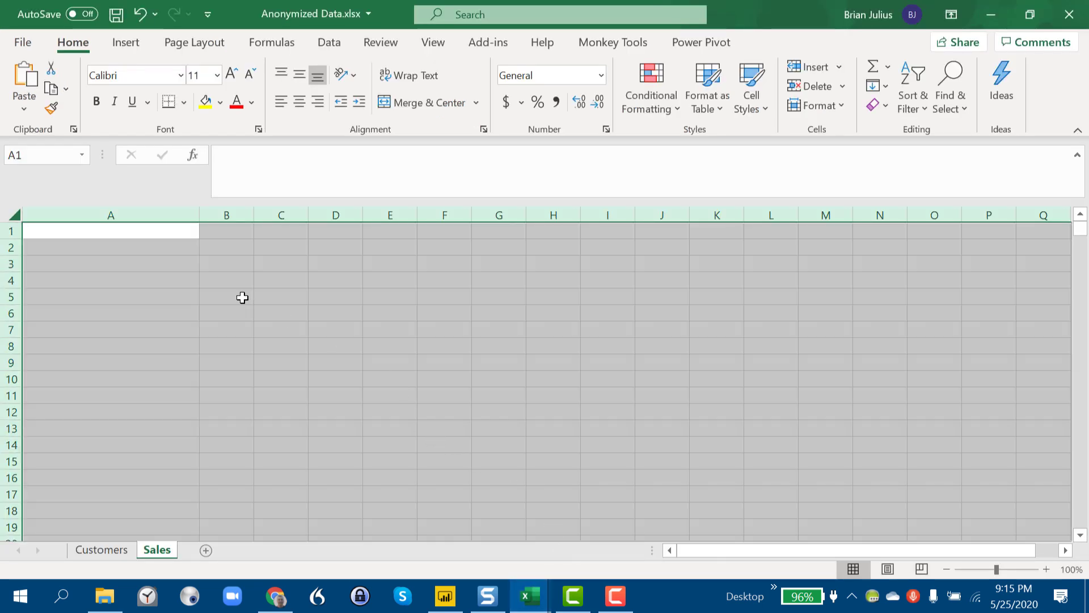
pyautogui.click(84, 229)
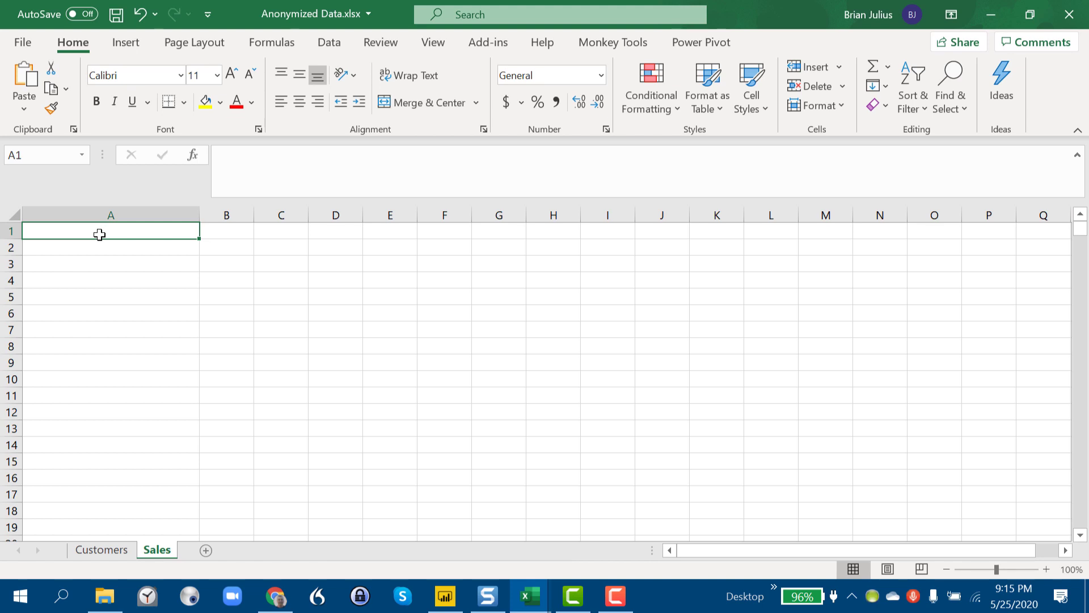
pyautogui.hotkey('ctrl', 'v')
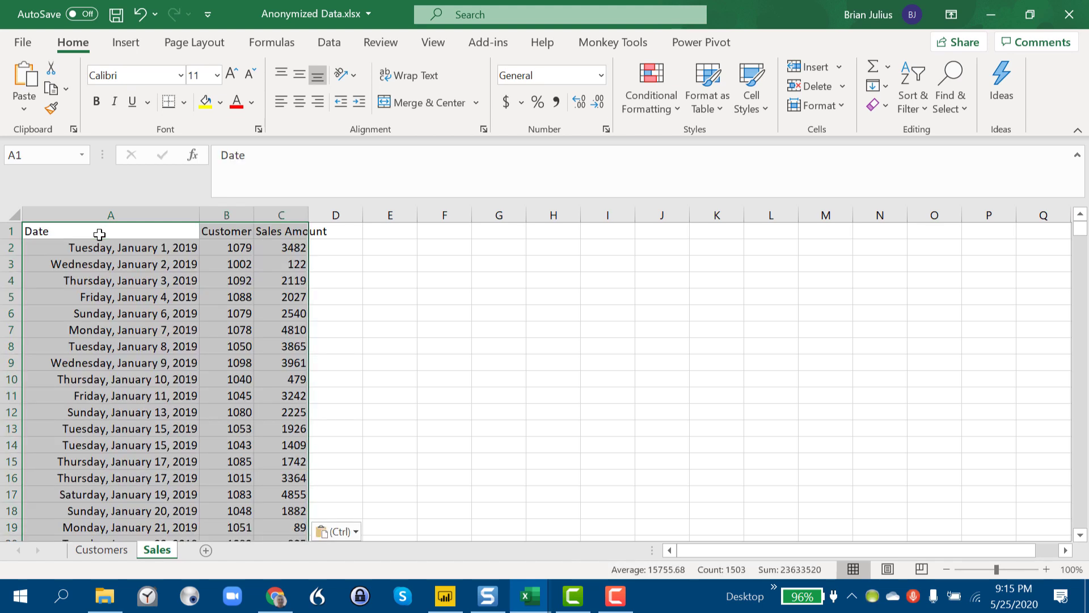
pyautogui.click(22, 45)
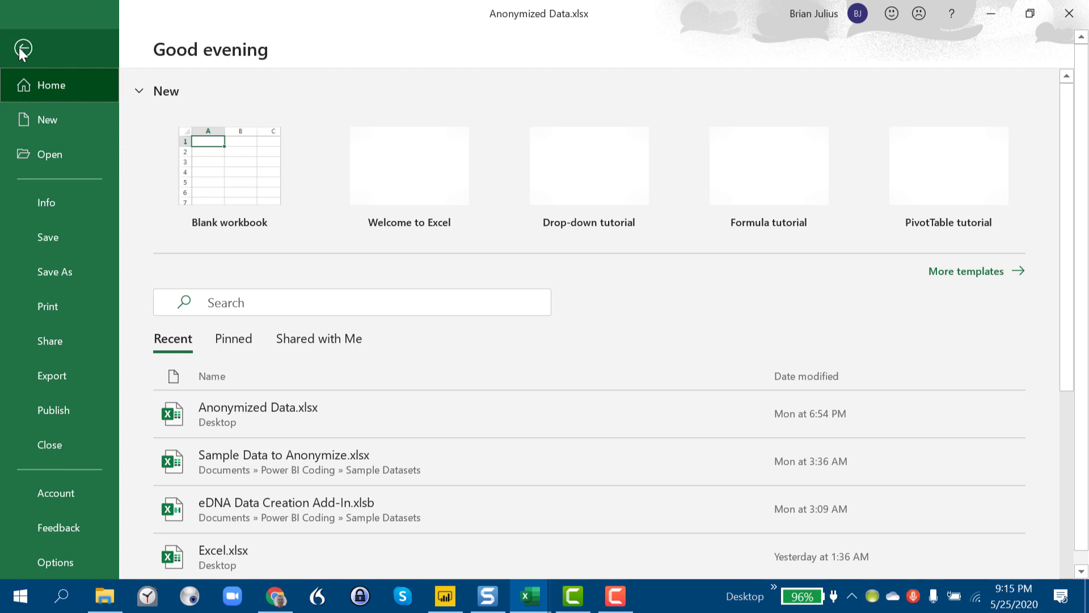
pyautogui.click(46, 236)
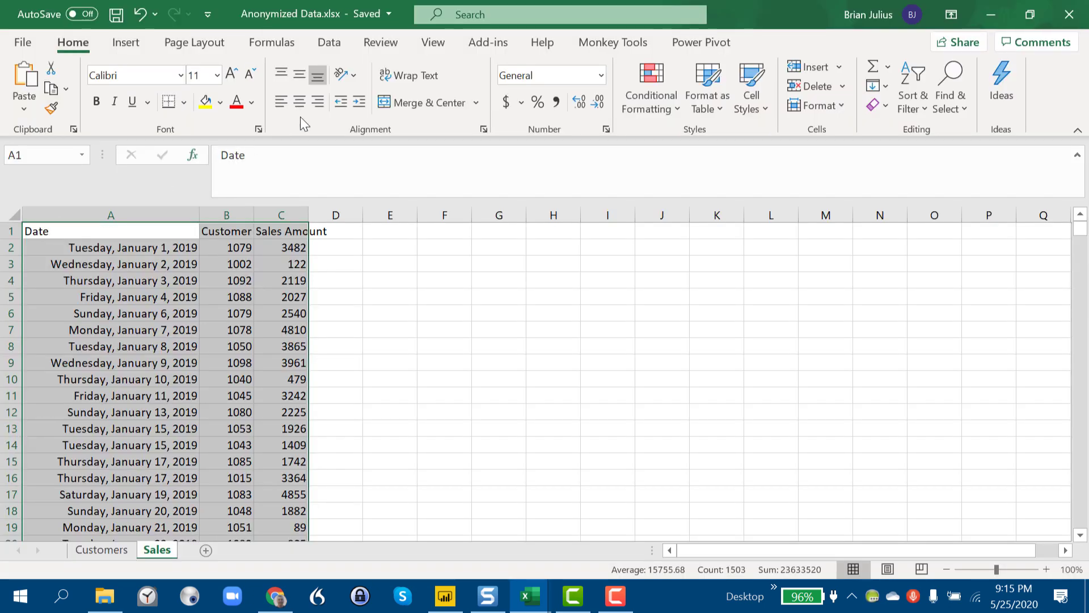
# Step: Delete the Customer table from the Power BI model
pyautogui.click(990, 13)
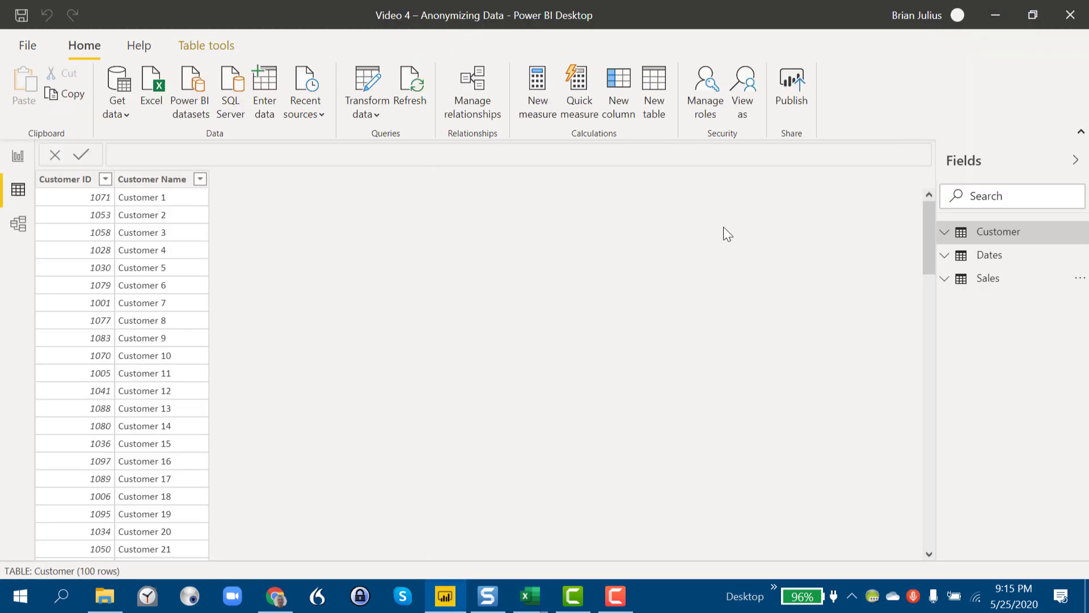
pyautogui.moveTo(1063, 239)
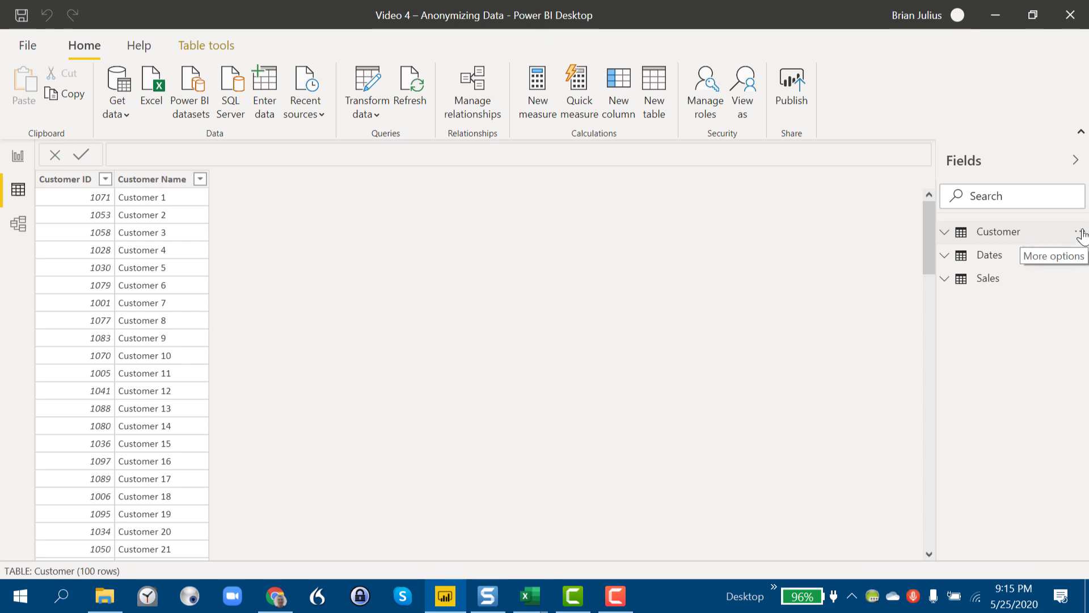
pyautogui.click(1082, 235)
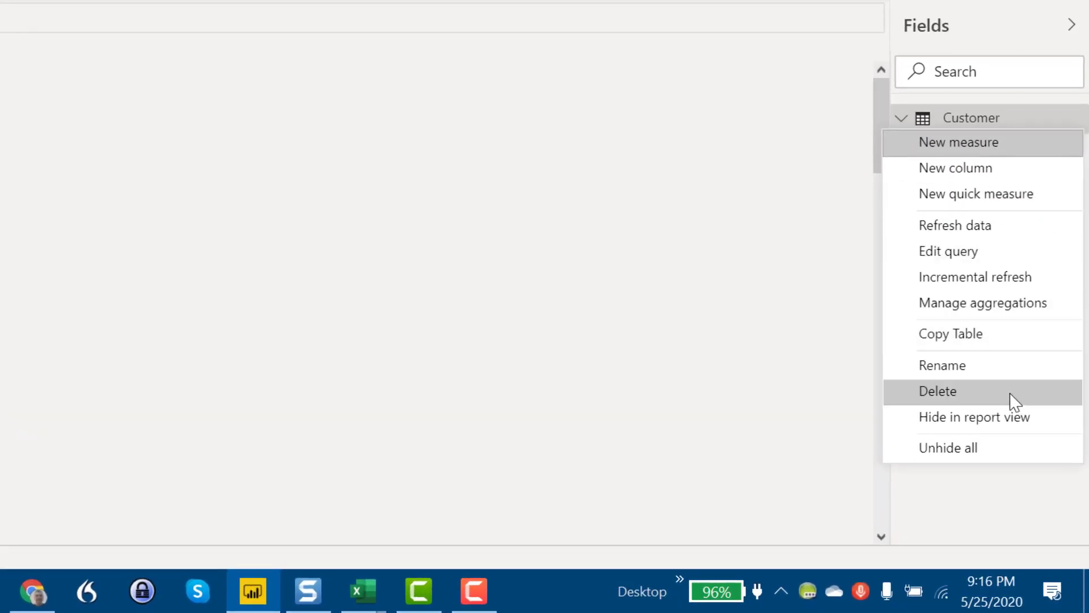
pyautogui.click(1011, 395)
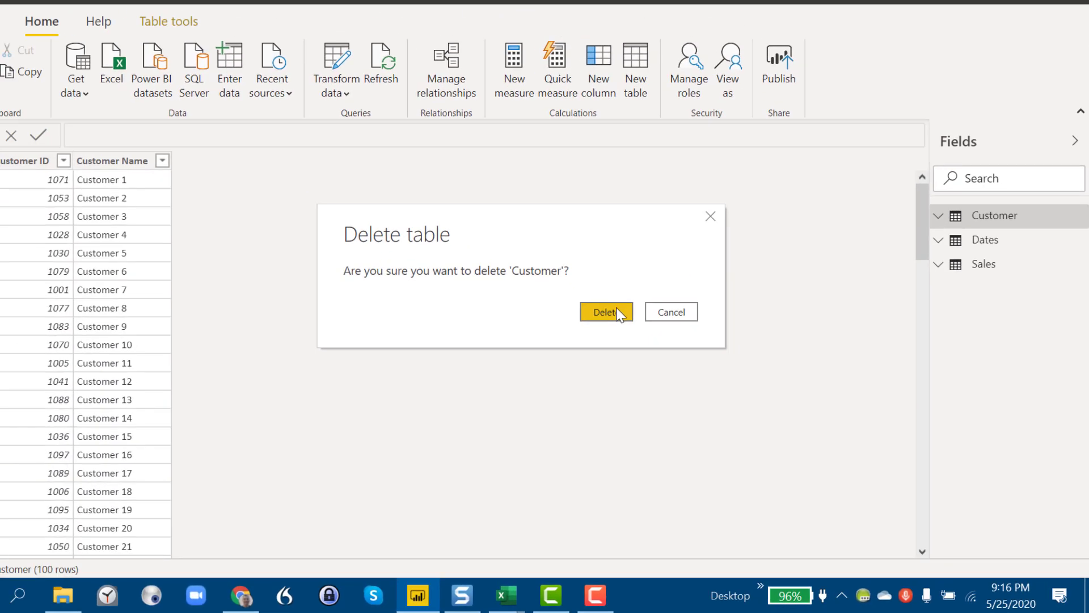
pyautogui.click(616, 310)
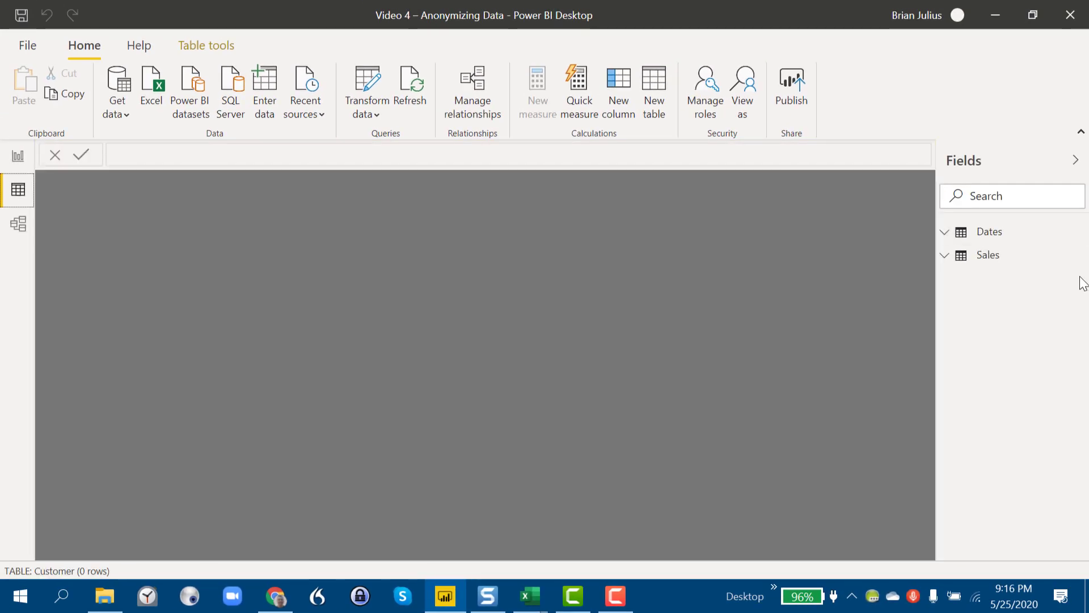
# Step: Delete the Sales table from the model, leaving only Dates
pyautogui.click(1079, 257)
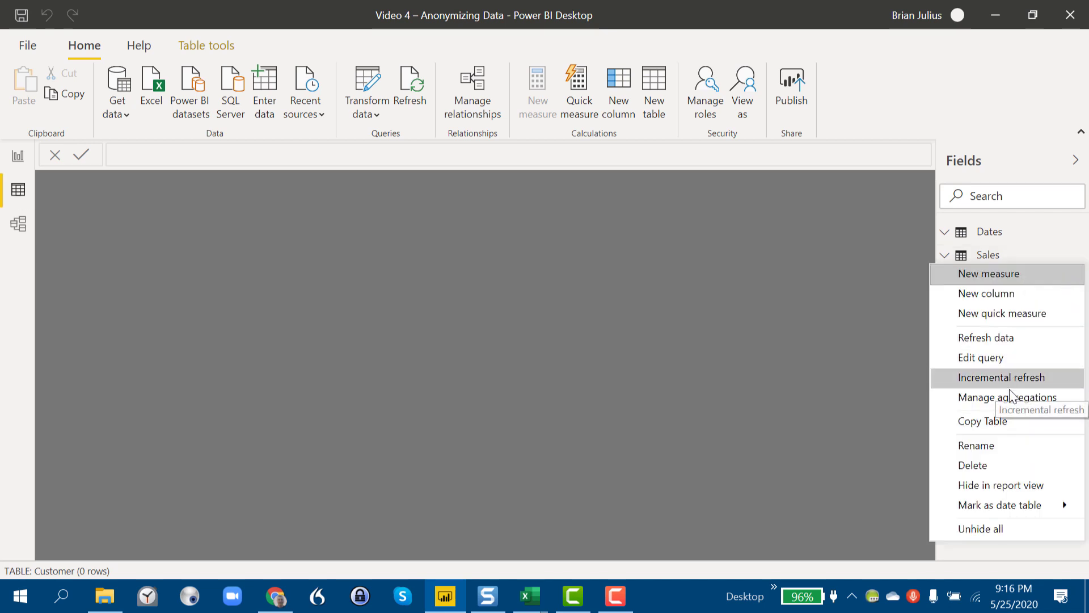
pyautogui.click(988, 465)
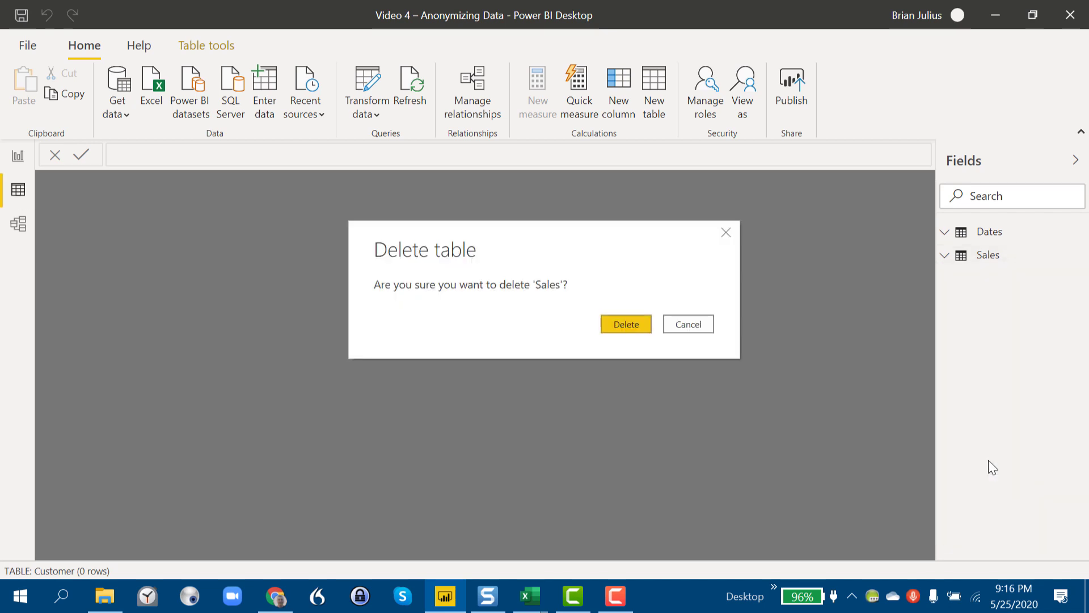
pyautogui.click(638, 324)
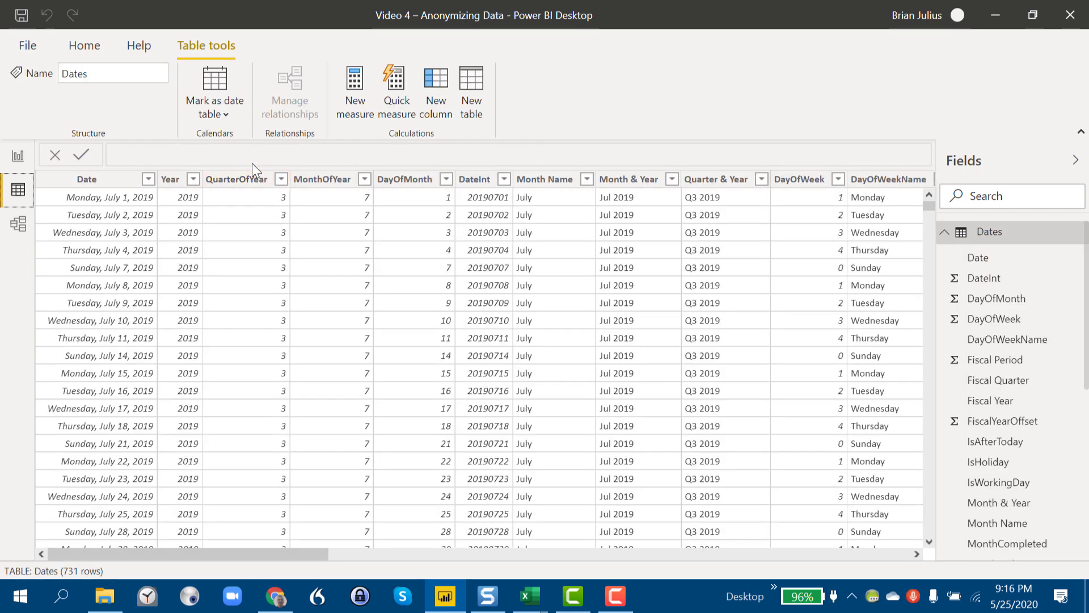
# Step: Import the Customers and Sales sheets from Anonymized Data.xlsx into Power Query Editor
pyautogui.click(101, 52)
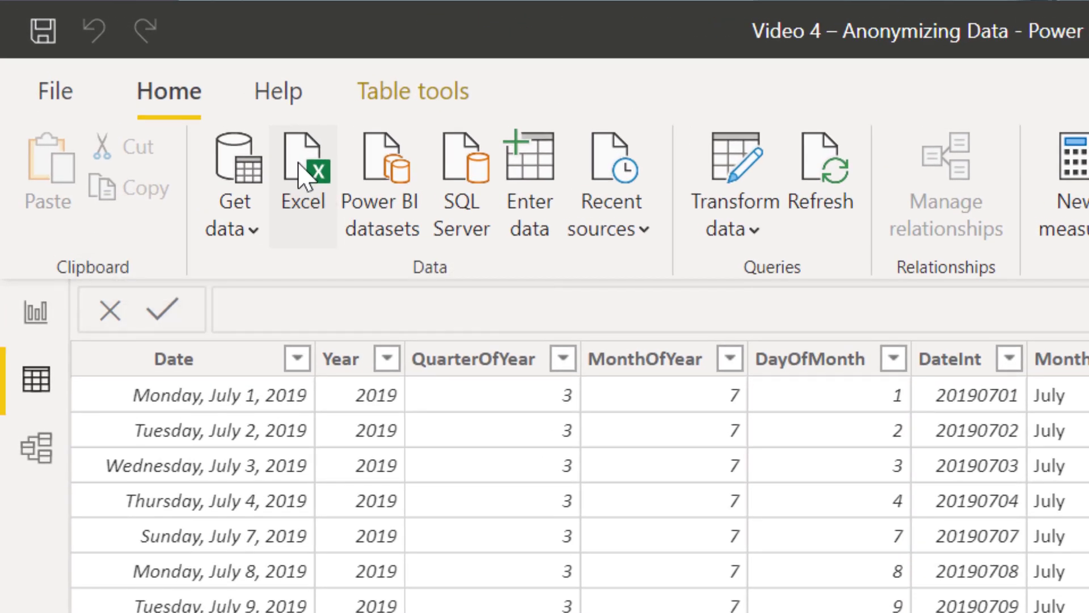
pyautogui.click(304, 176)
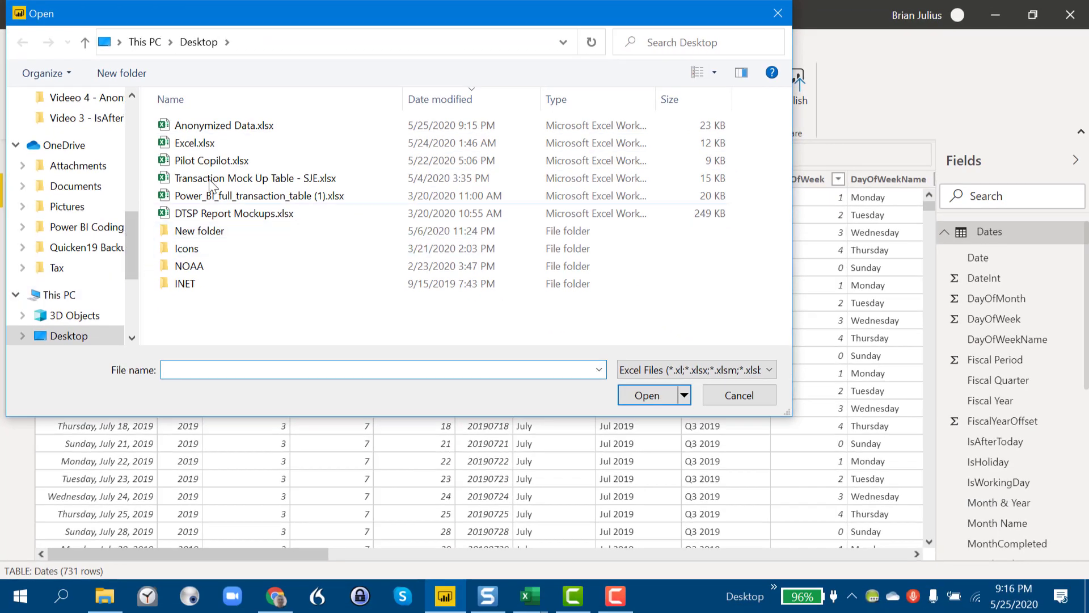
pyautogui.doubleClick(238, 126)
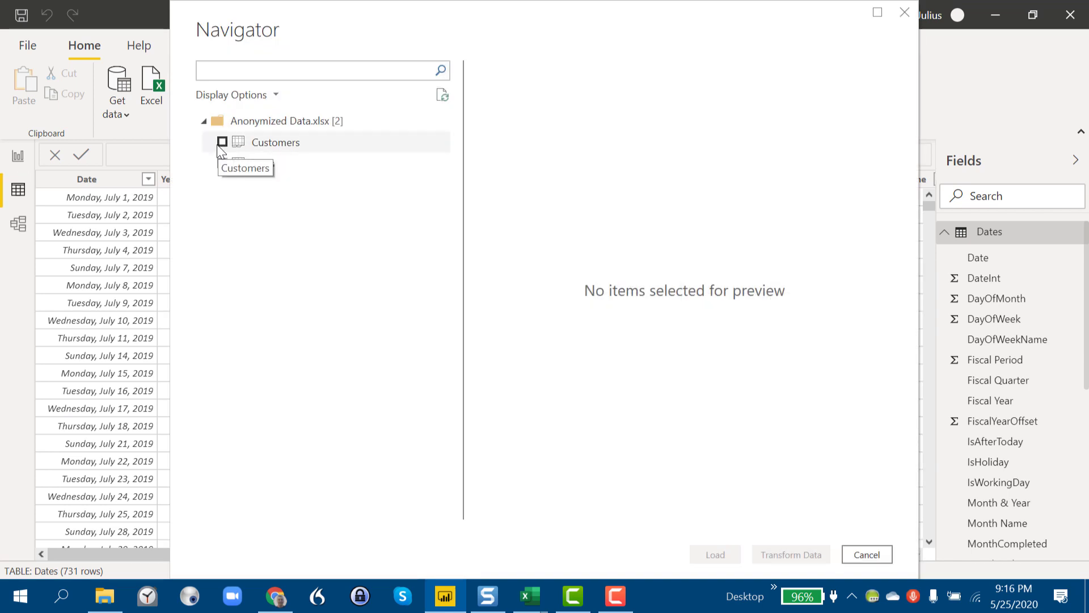
pyautogui.click(222, 141)
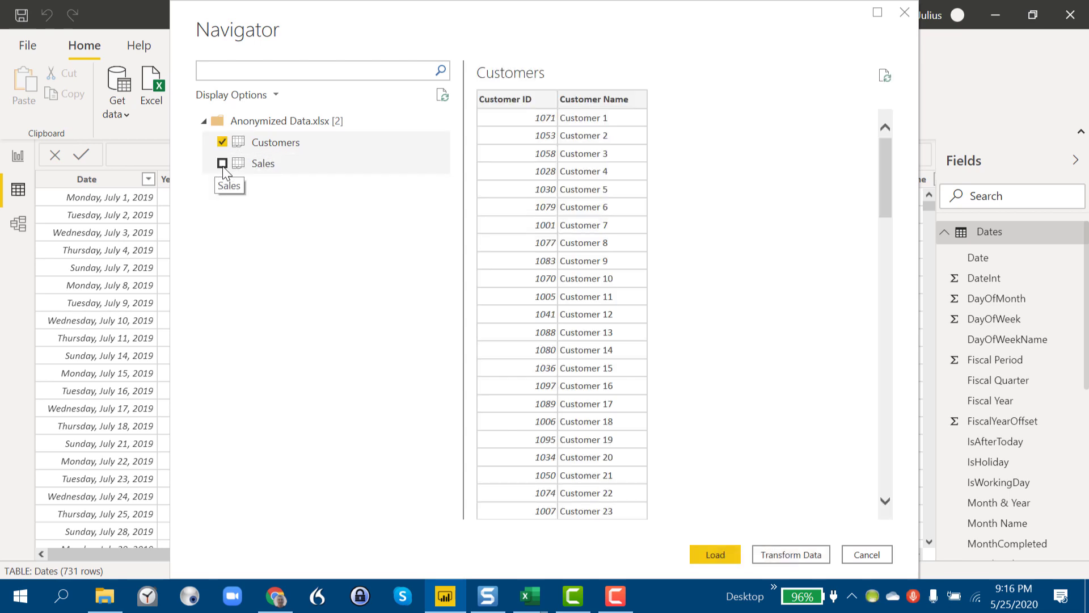
pyautogui.click(222, 163)
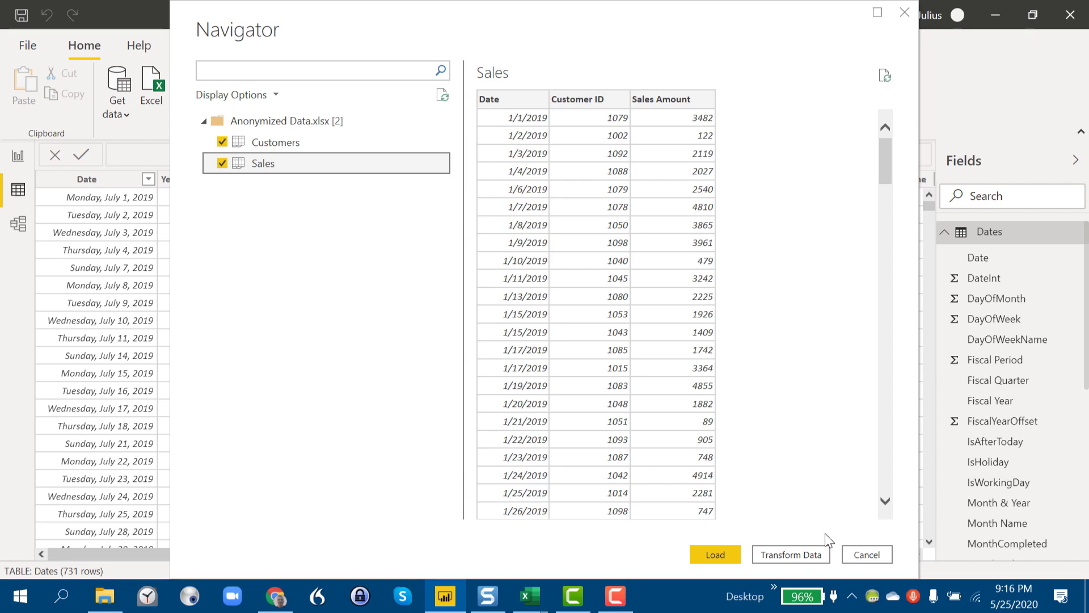
pyautogui.click(799, 554)
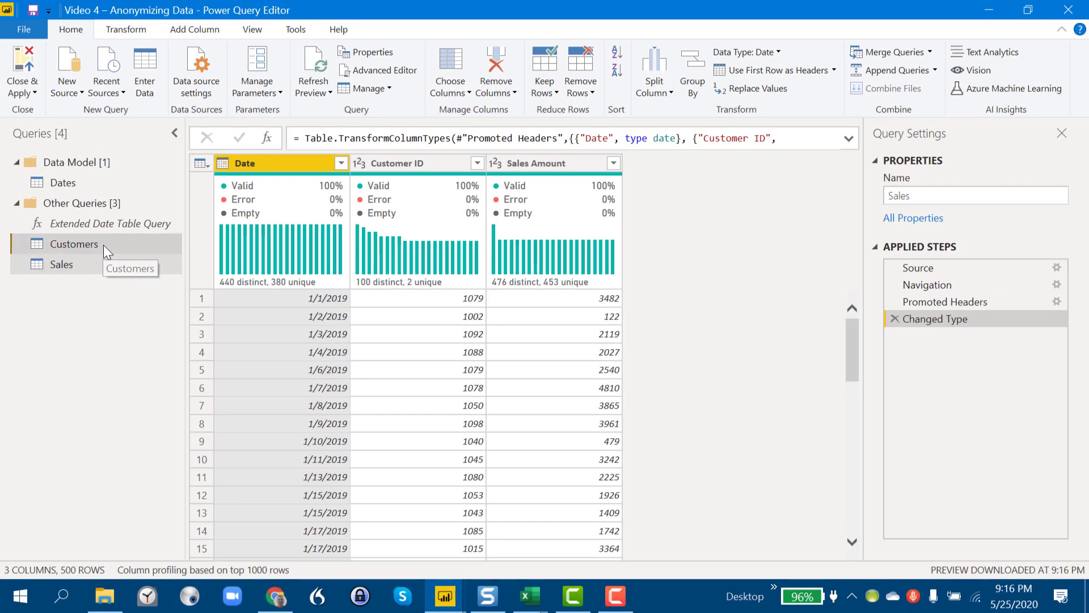
# Step: Check the Customers query's Source step, then apply both new queries to the model
pyautogui.click(66, 218)
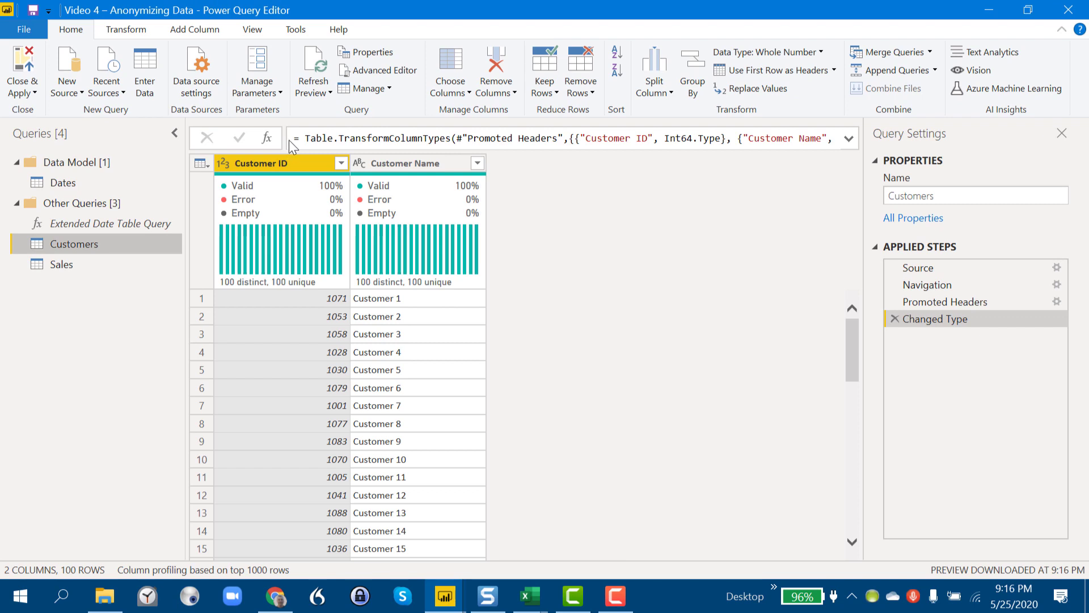
pyautogui.moveTo(434, 192)
pyautogui.click(952, 269)
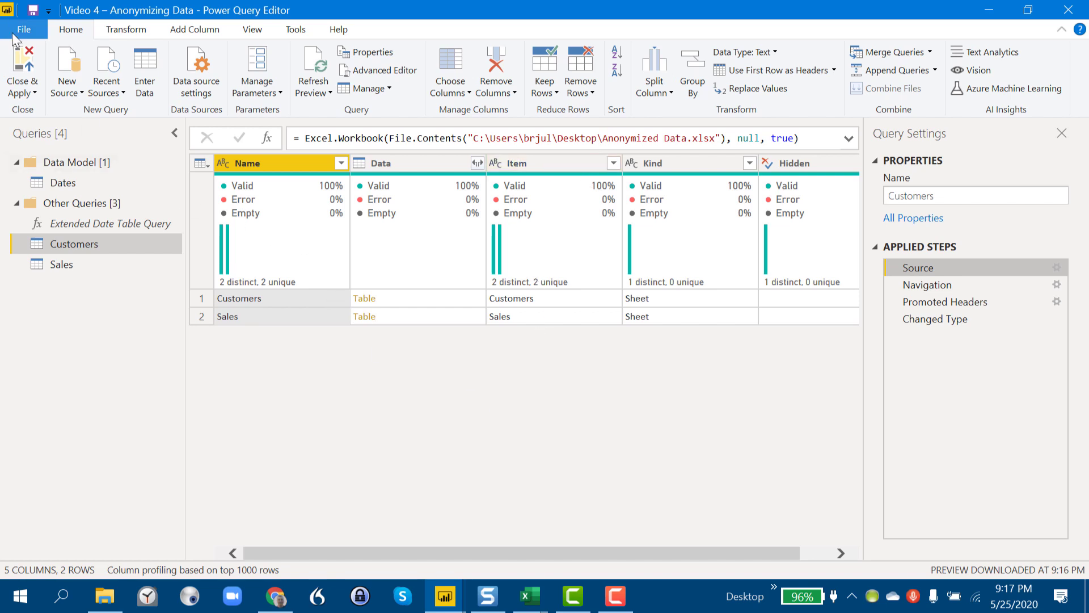
pyautogui.click(23, 63)
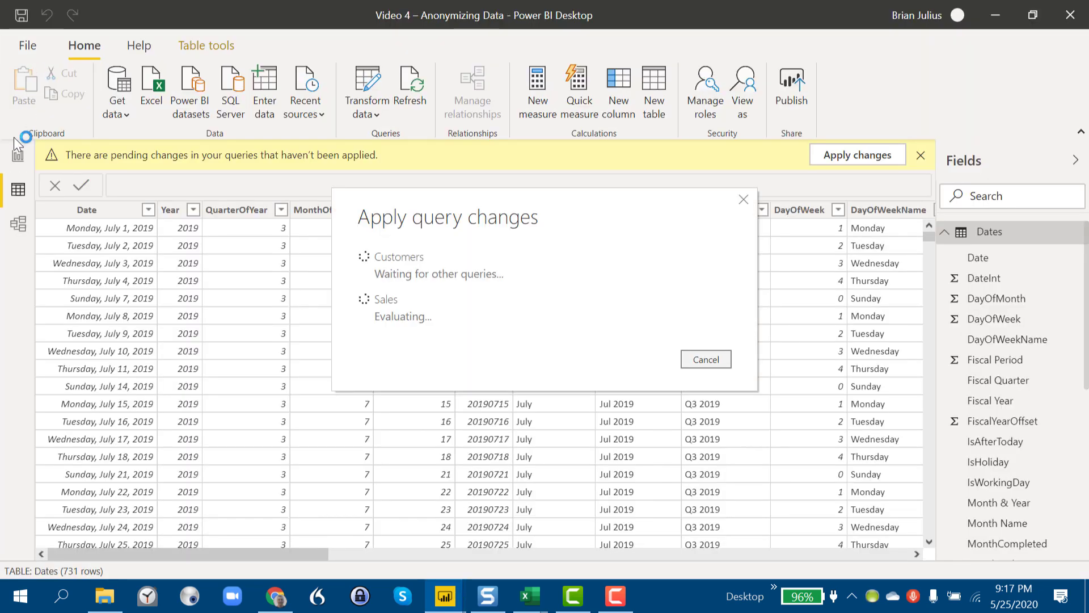
# Step: In Model view, move the Sales card near Dates and relate Dates[Date] to Sales[Date]
pyautogui.click(18, 225)
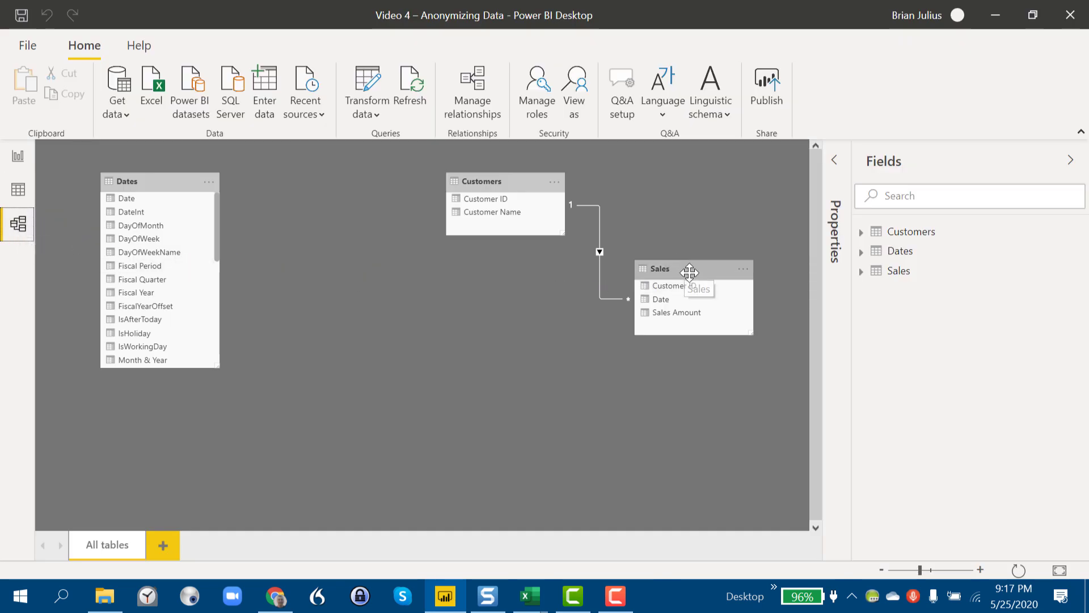
pyautogui.moveTo(688, 271); pyautogui.dragTo(317, 360)
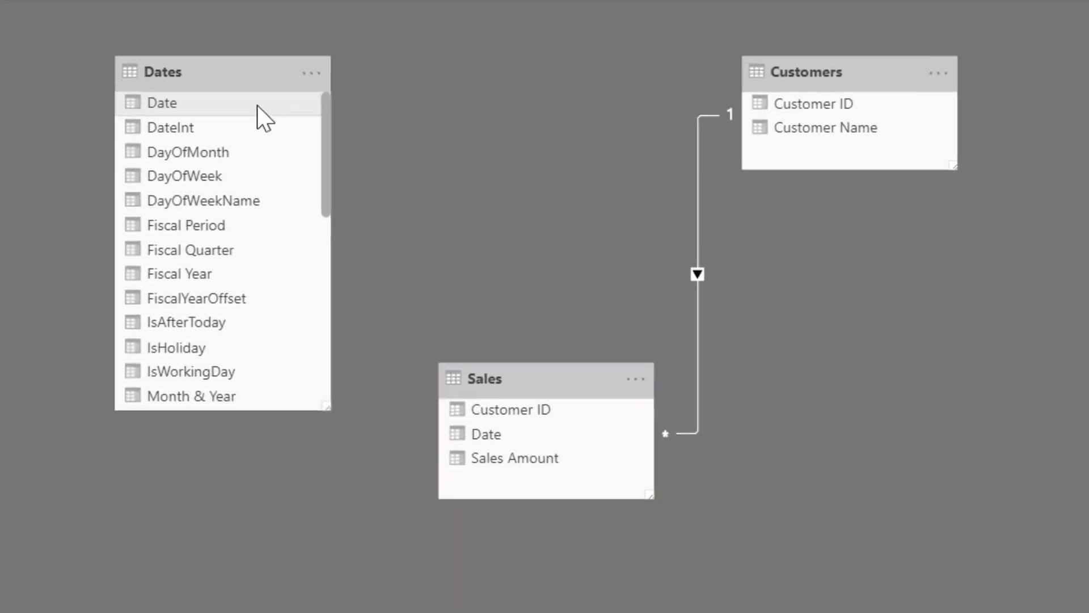
pyautogui.moveTo(197, 178); pyautogui.dragTo(287, 399)
pyautogui.moveTo(401, 446); pyautogui.dragTo(494, 432)
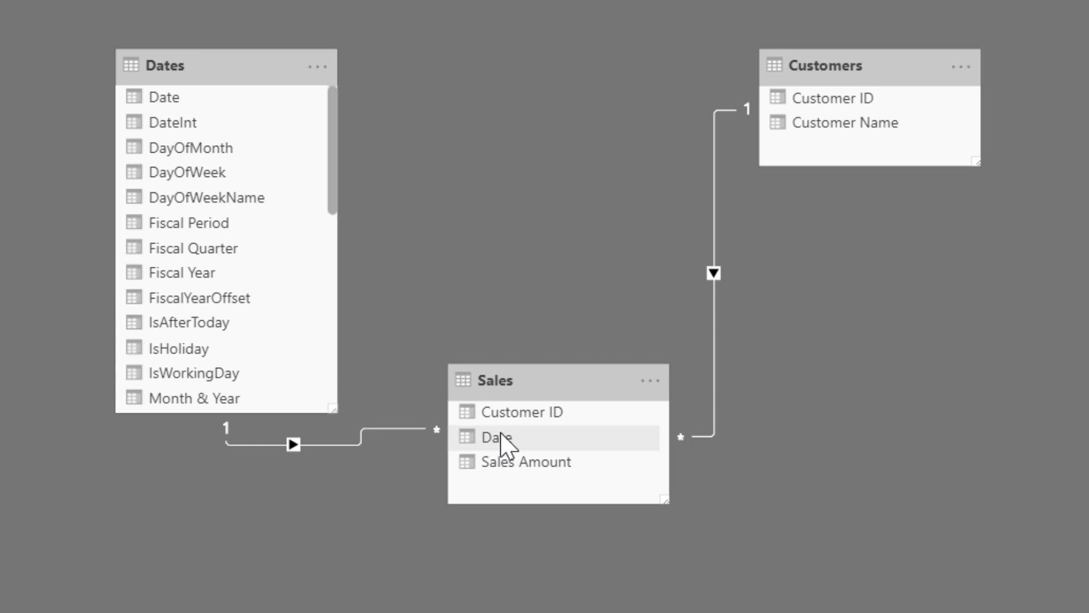